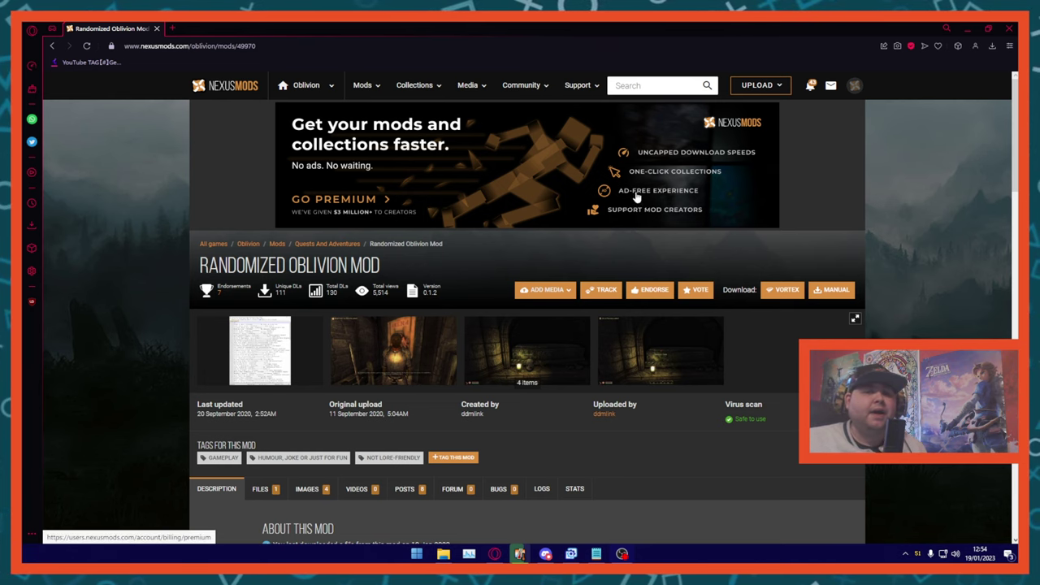
# Read the Randomized Oblivion Mod description, covering its features, important notes, new-run instructions and known compatibility issues
pyautogui.scroll(-5, 630, 187)
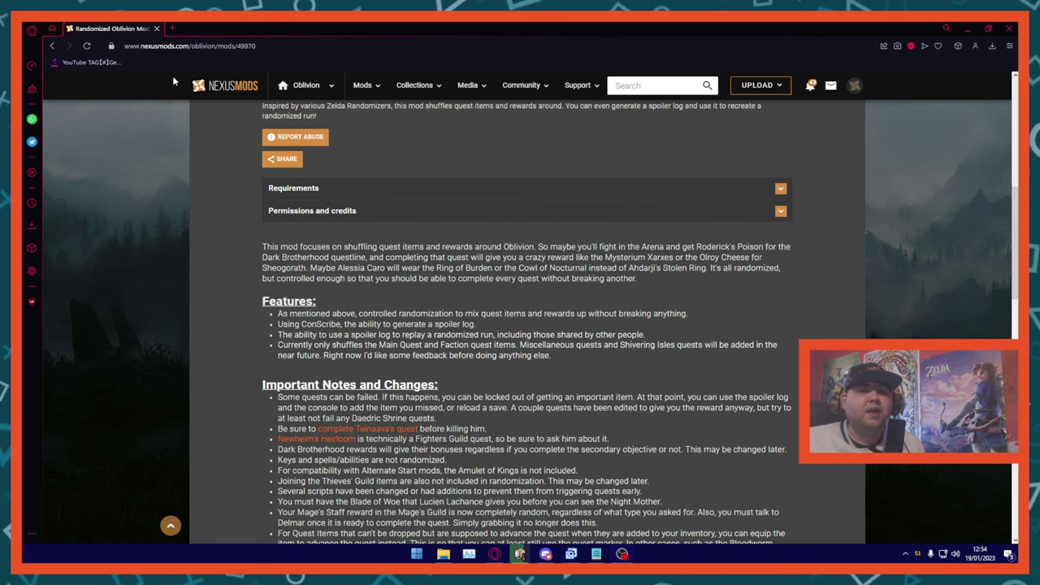
pyautogui.scroll(-1, 245, 255)
pyautogui.scroll(-3, 245, 255)
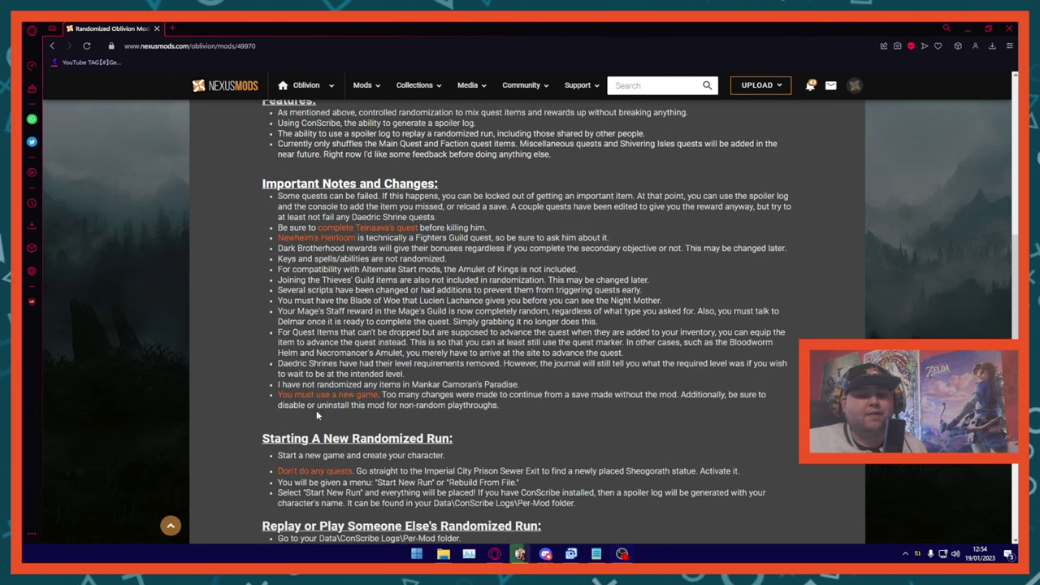
pyautogui.scroll(-3, 259, 324)
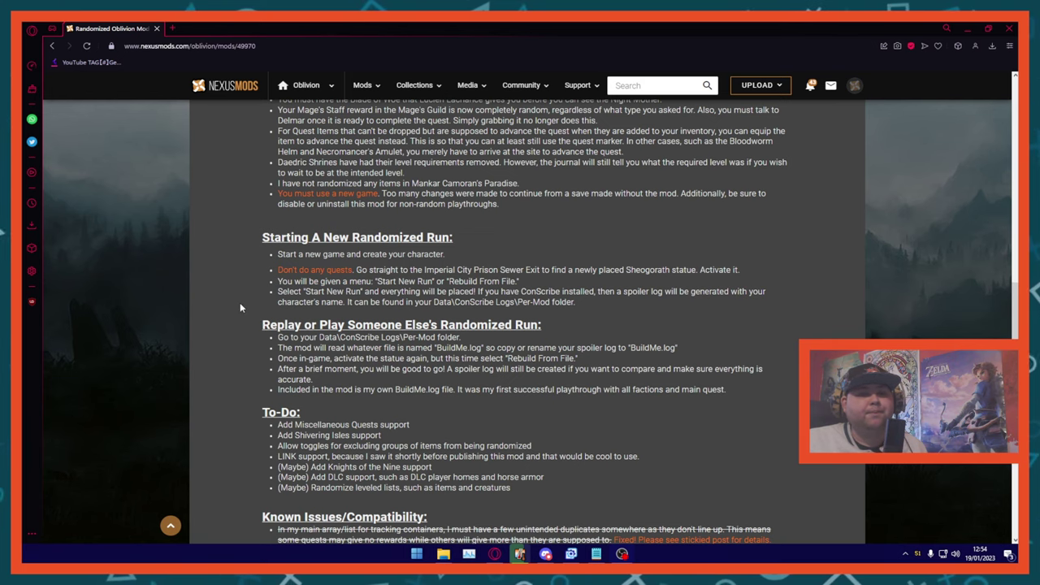
pyautogui.scroll(-2, 228, 284)
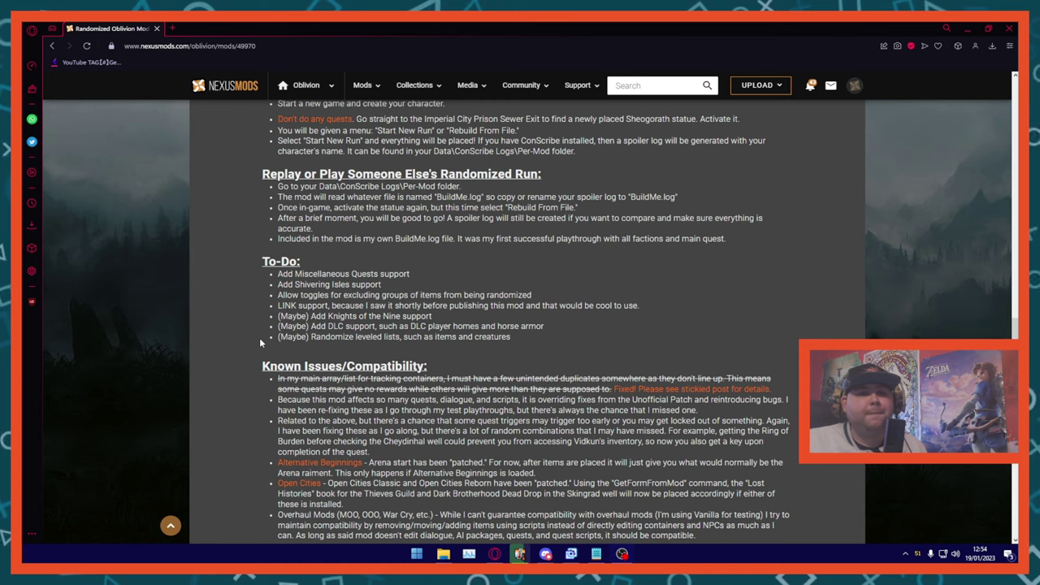
pyautogui.scroll(-3, 260, 335)
pyautogui.scroll(-3, 262, 333)
pyautogui.scroll(18, 262, 333)
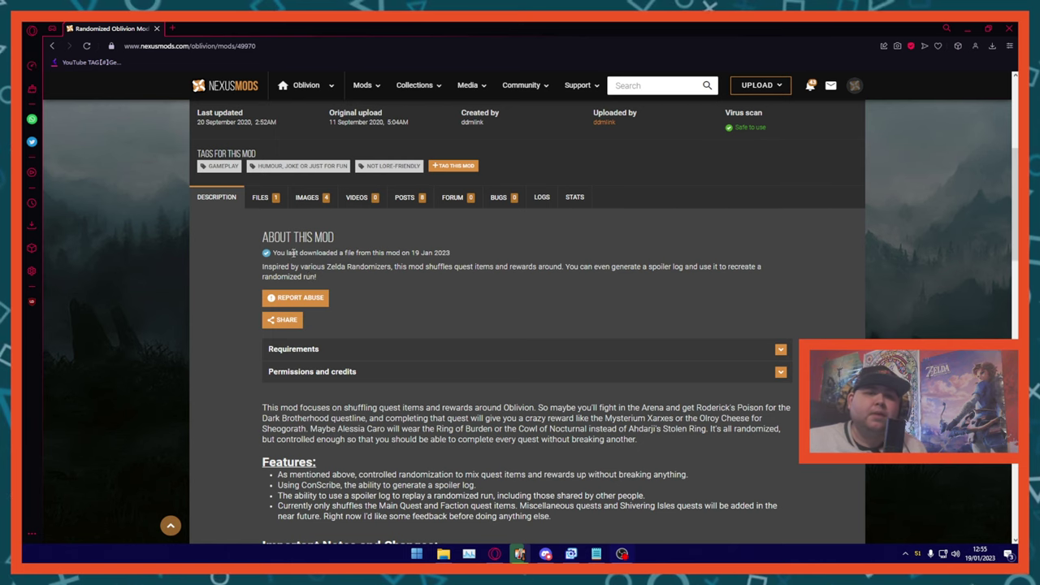
# Request the manual download of ROM 0.1.2 from the mod's files and review the additional files it requires
pyautogui.click(259, 197)
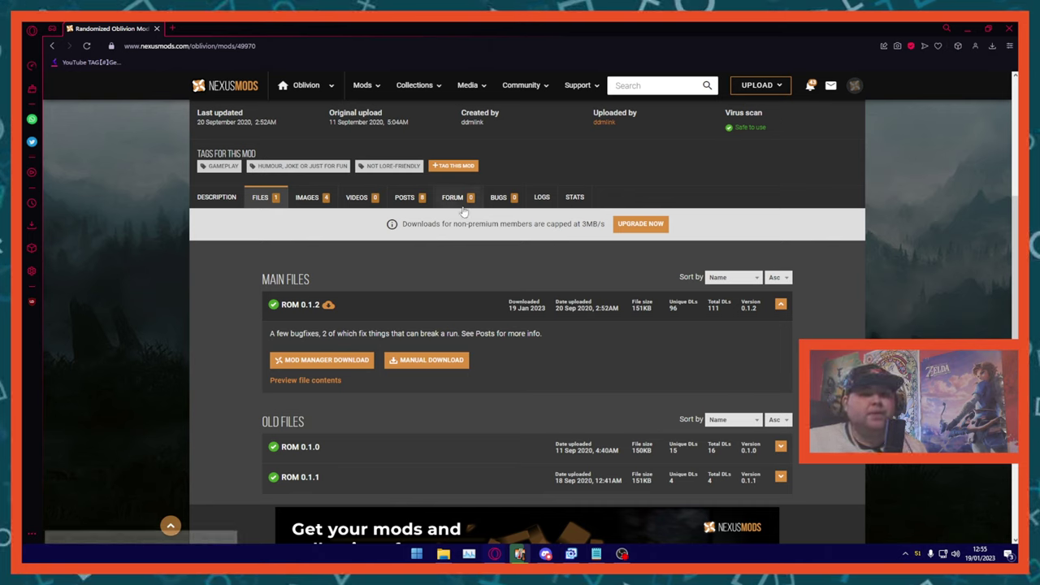
pyautogui.click(428, 363)
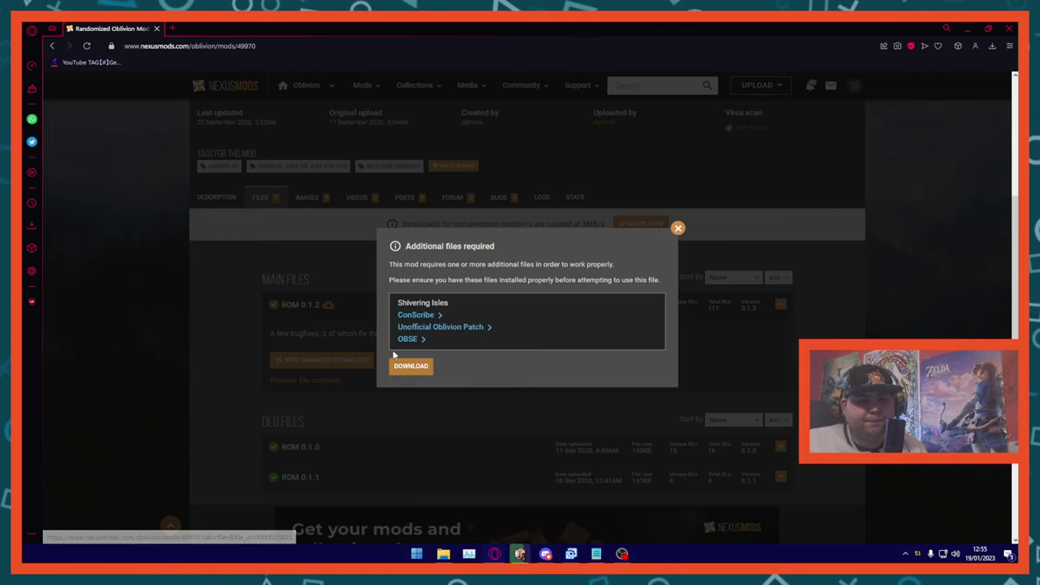
pyautogui.moveTo(451, 302); pyautogui.dragTo(398, 309)
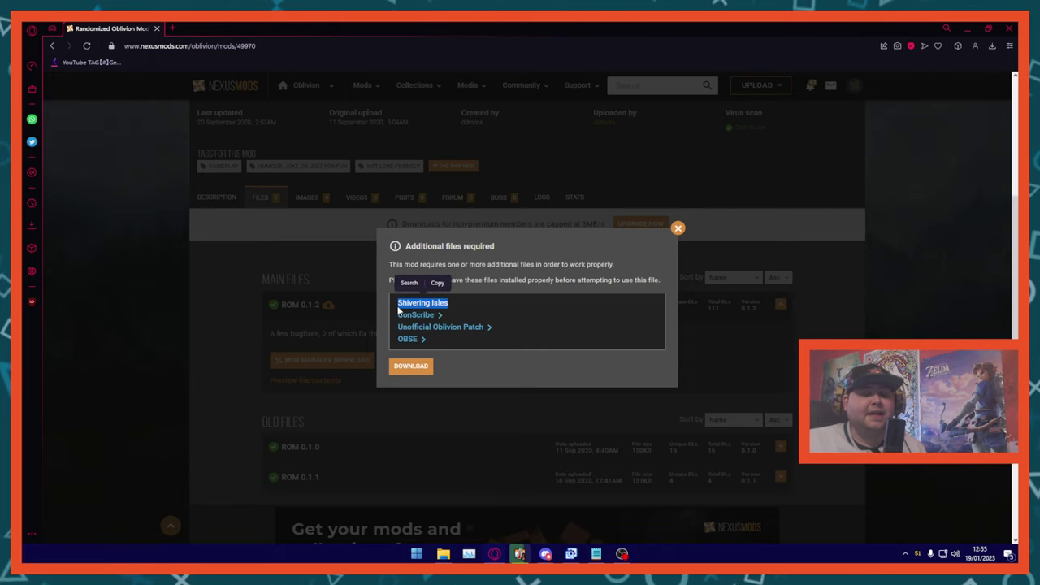
pyautogui.click(480, 304)
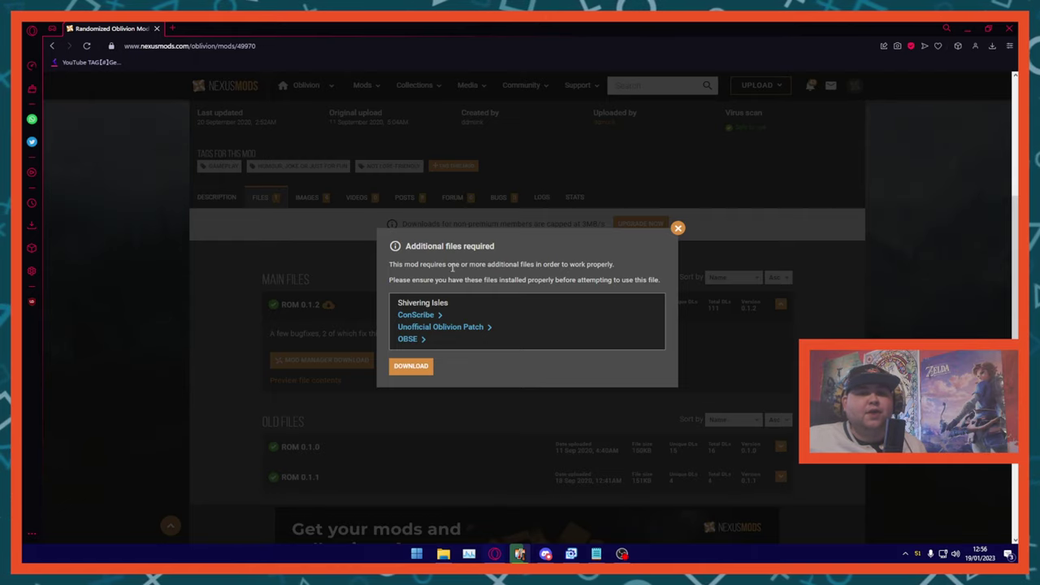
# Minimise the browser and locate the downloaded ROM and ConScribe archives on the desktop
pyautogui.doubleClick(883, 33)
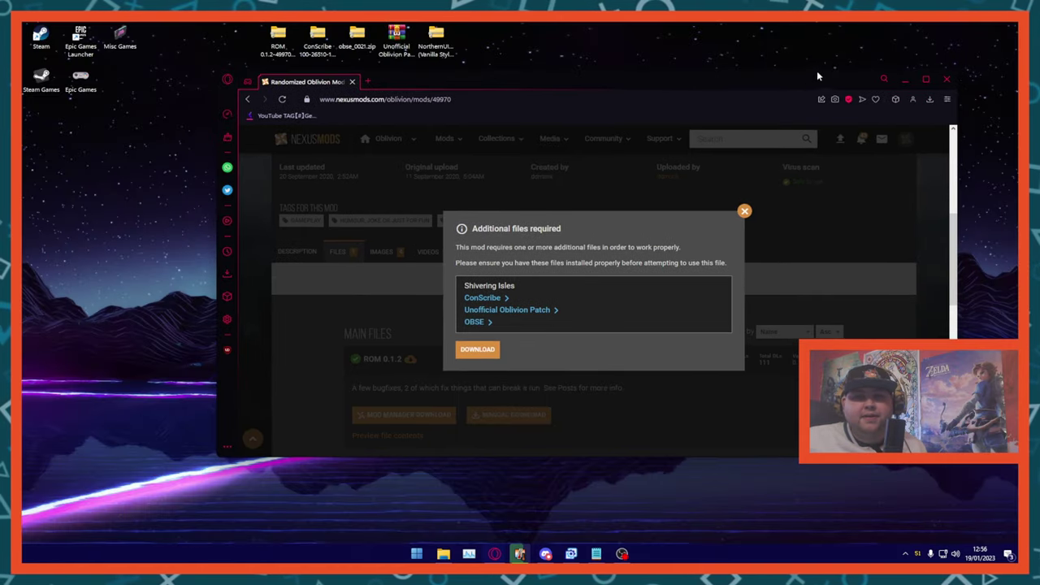
pyautogui.click(901, 80)
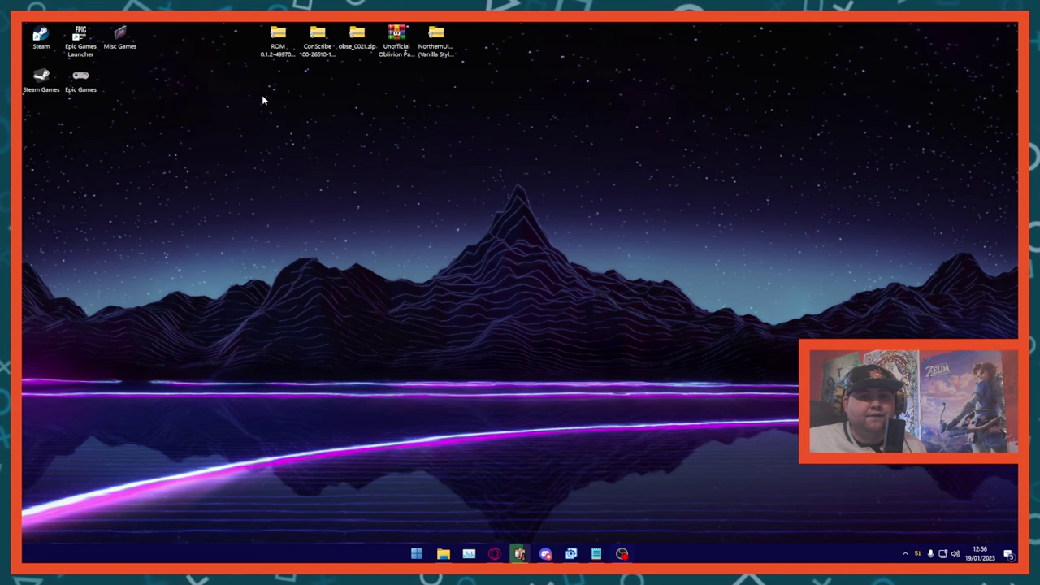
pyautogui.moveTo(262, 95); pyautogui.dragTo(326, 37)
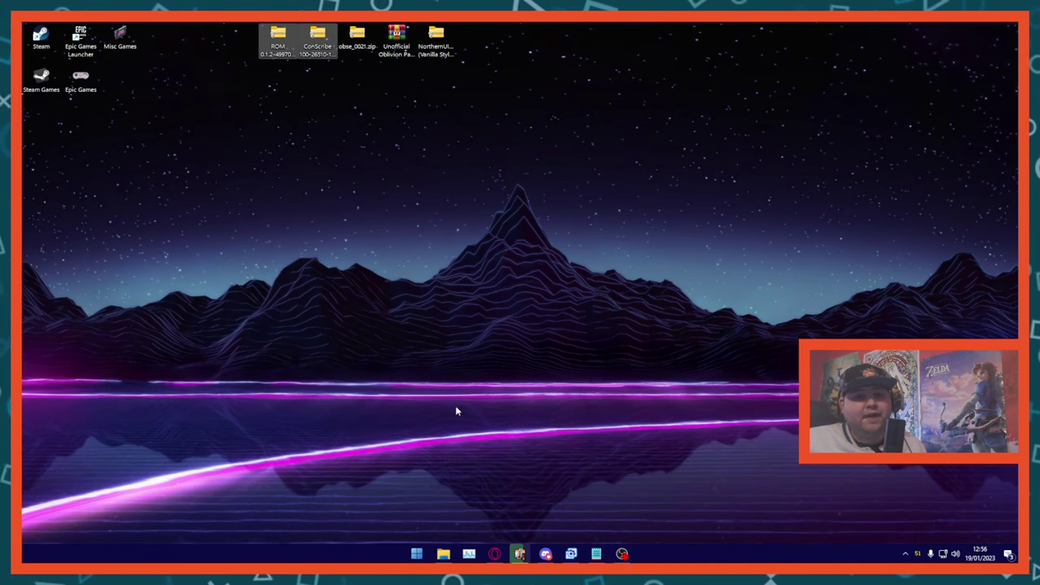
# Restore the mod page's browser window to full size and dismiss the list of additional required files
pyautogui.click(493, 554)
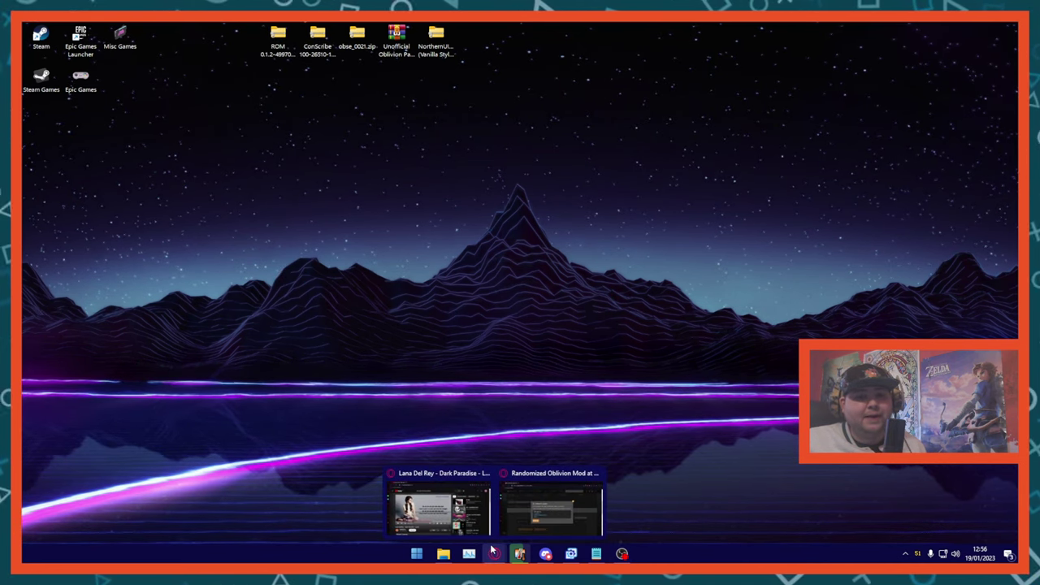
pyautogui.click(517, 527)
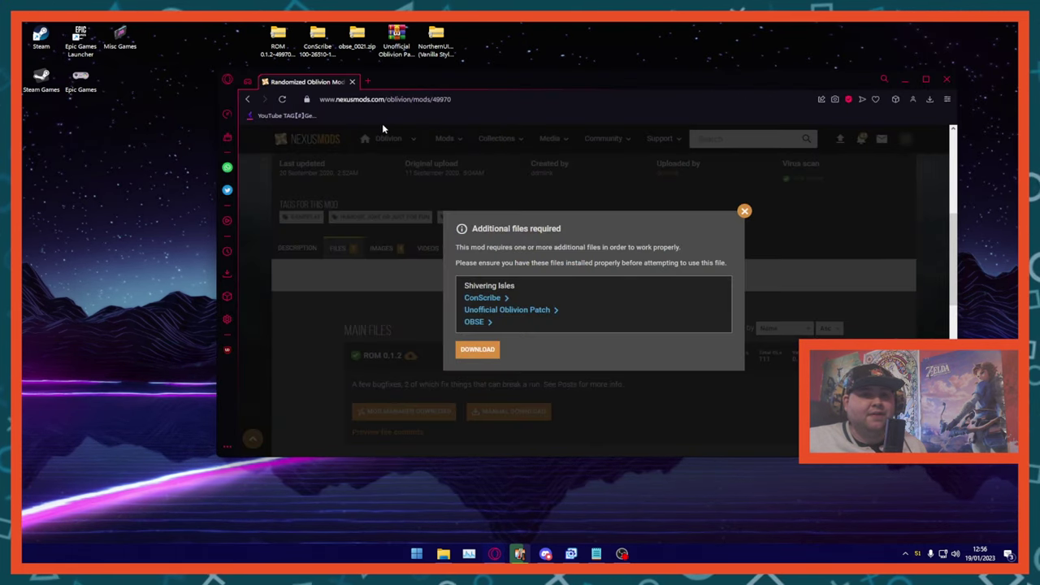
pyautogui.doubleClick(401, 83)
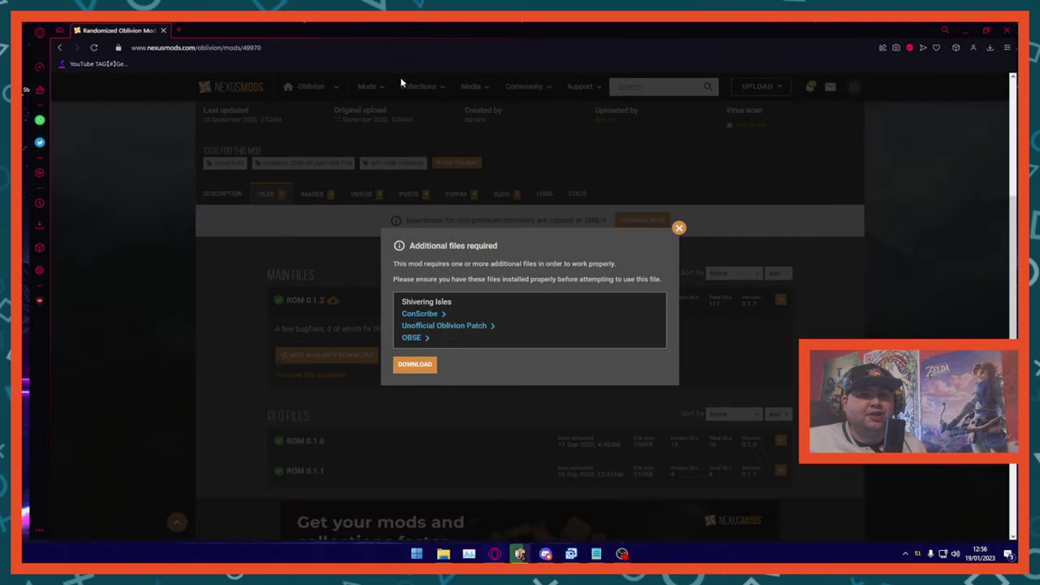
pyautogui.click(678, 228)
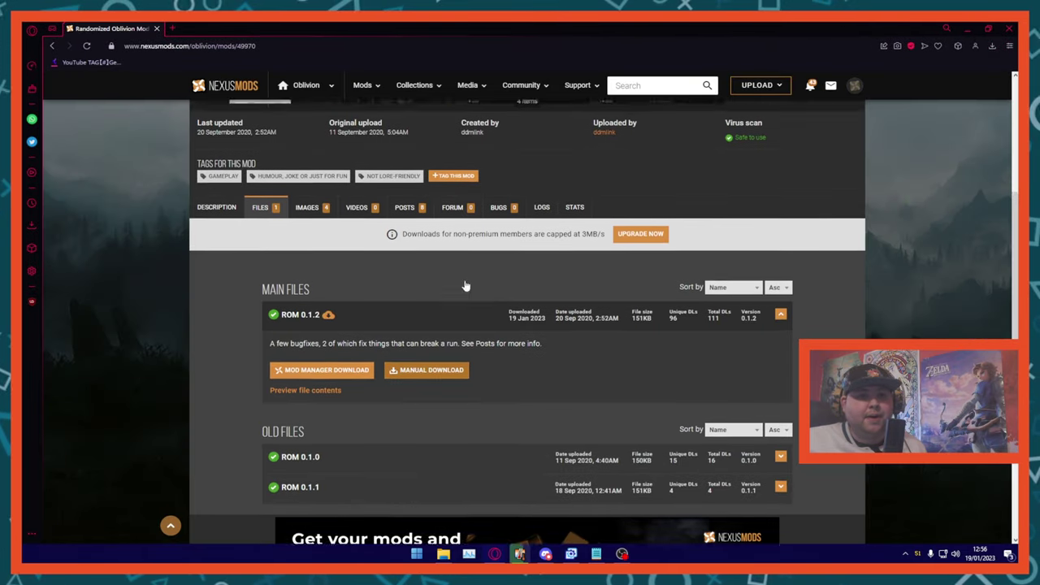
# Search the Oblivion mods for "north" and open the NorthernUI mod page
pyautogui.scroll(3, 462, 282)
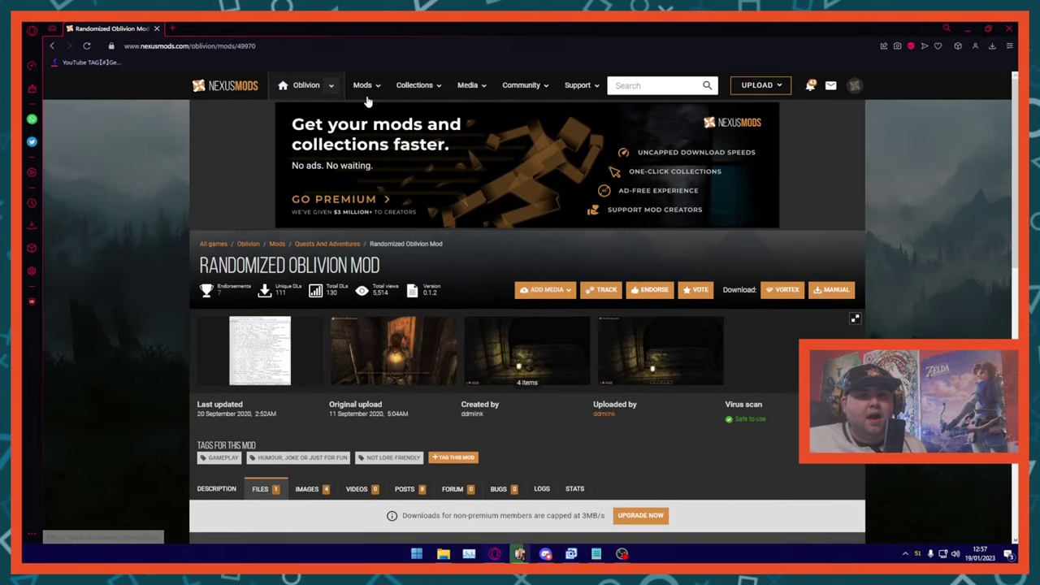
pyautogui.click(616, 91)
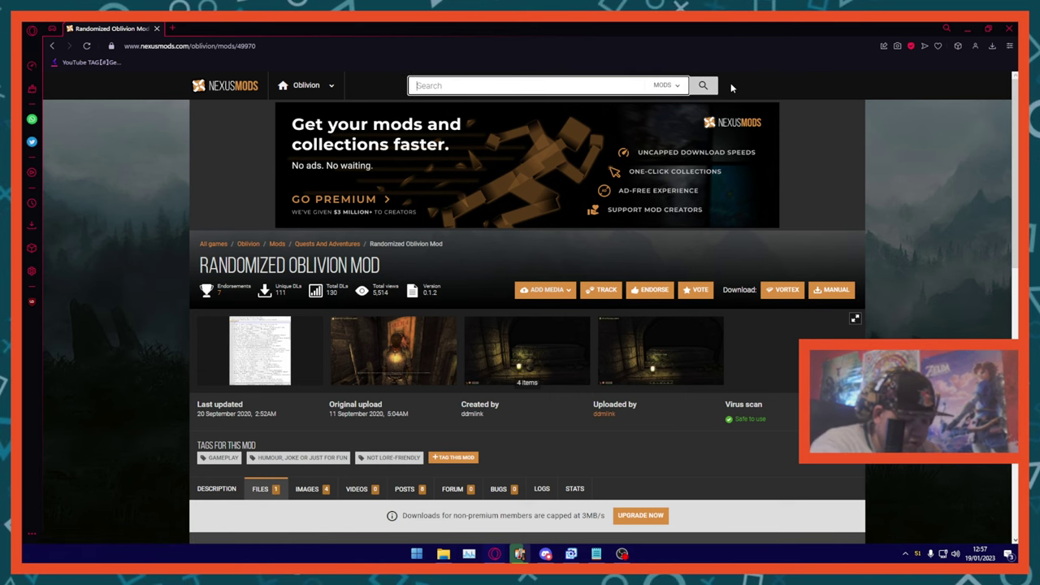
pyautogui.write('northan ui')
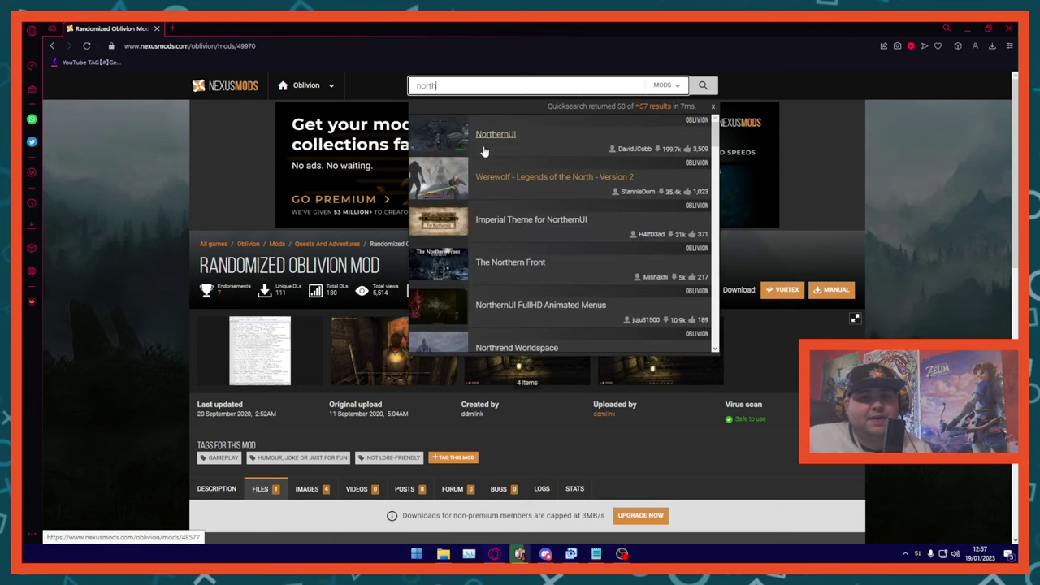
pyautogui.click(483, 140)
# Look over the NorthernUI page and compare its main files, NorthernUI and NorthernUIAway (Vanilla Style)
pyautogui.scroll(-2, 398, 280)
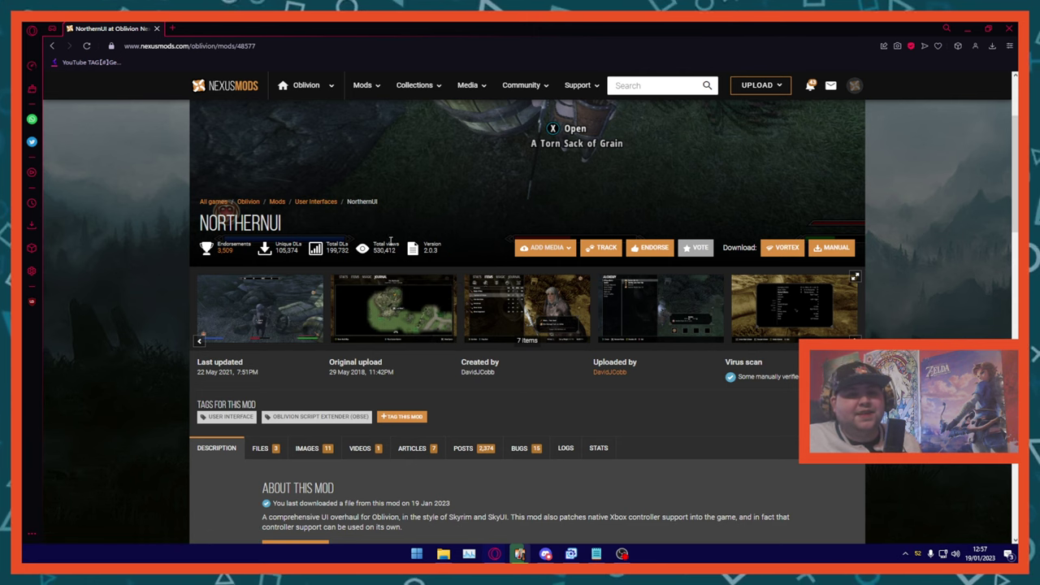
pyautogui.scroll(2, 367, 229)
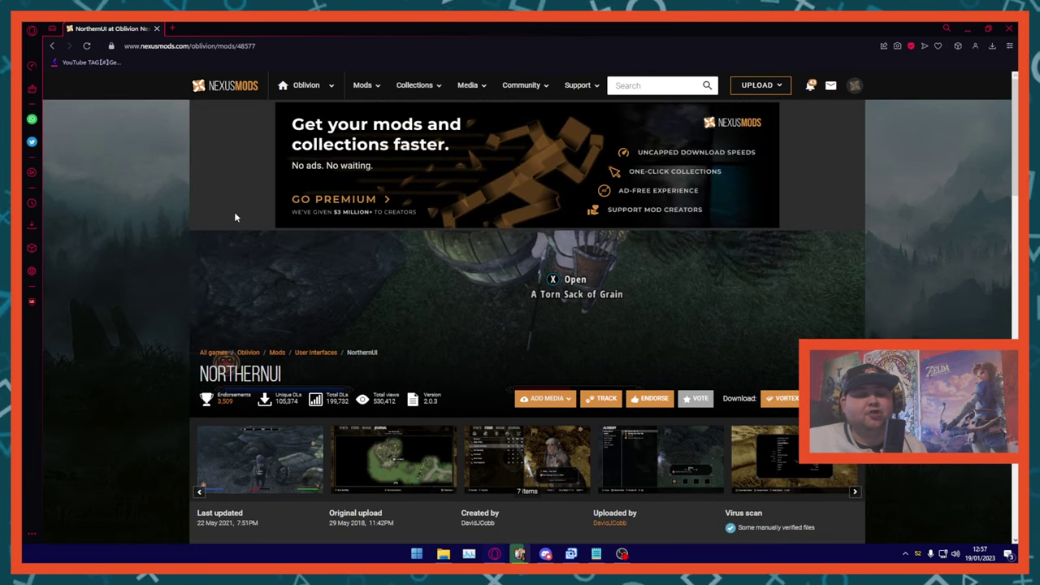
pyautogui.scroll(-3, 235, 217)
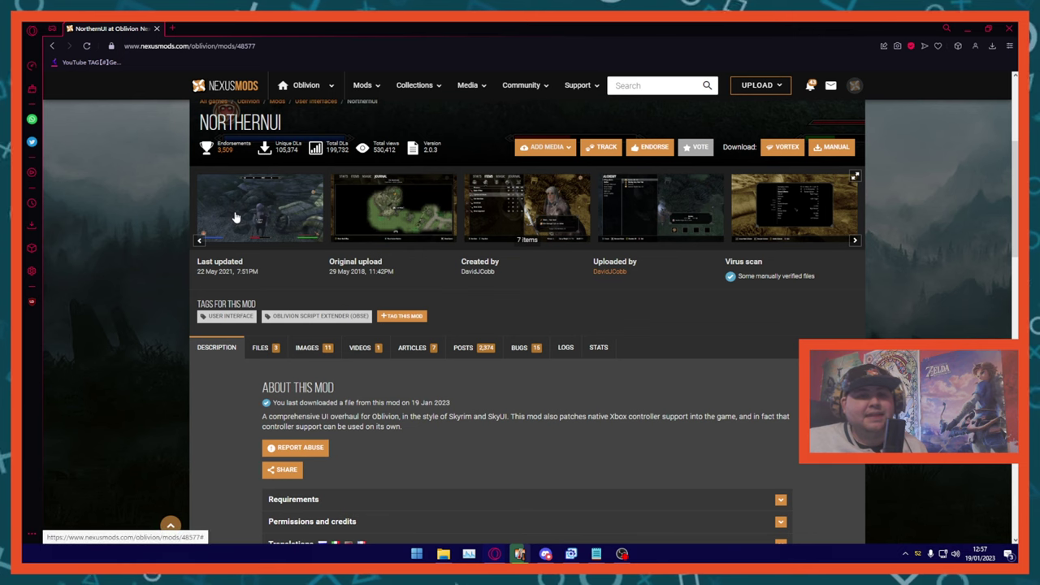
pyautogui.scroll(-1, 244, 236)
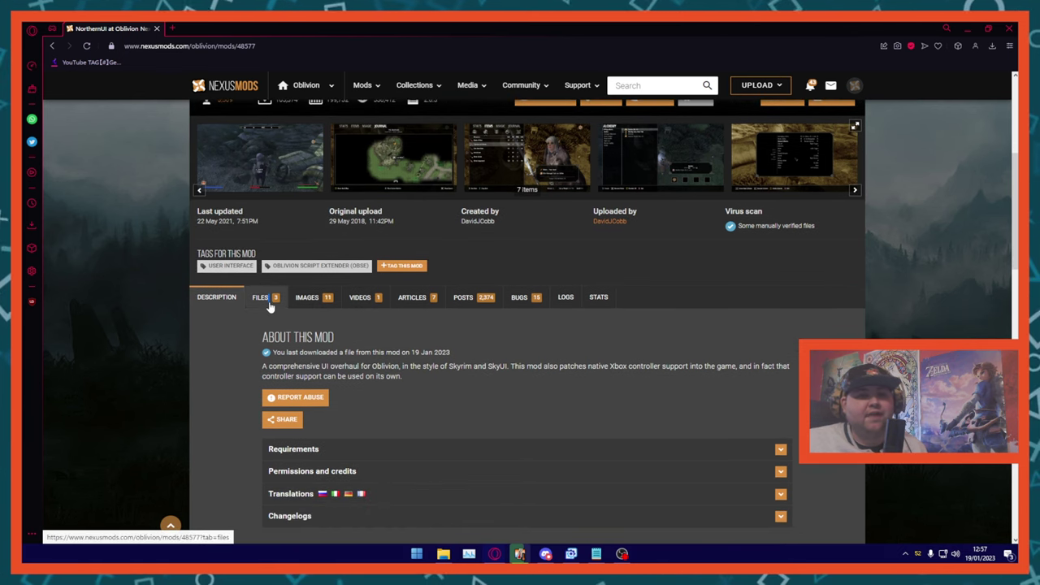
pyautogui.click(262, 297)
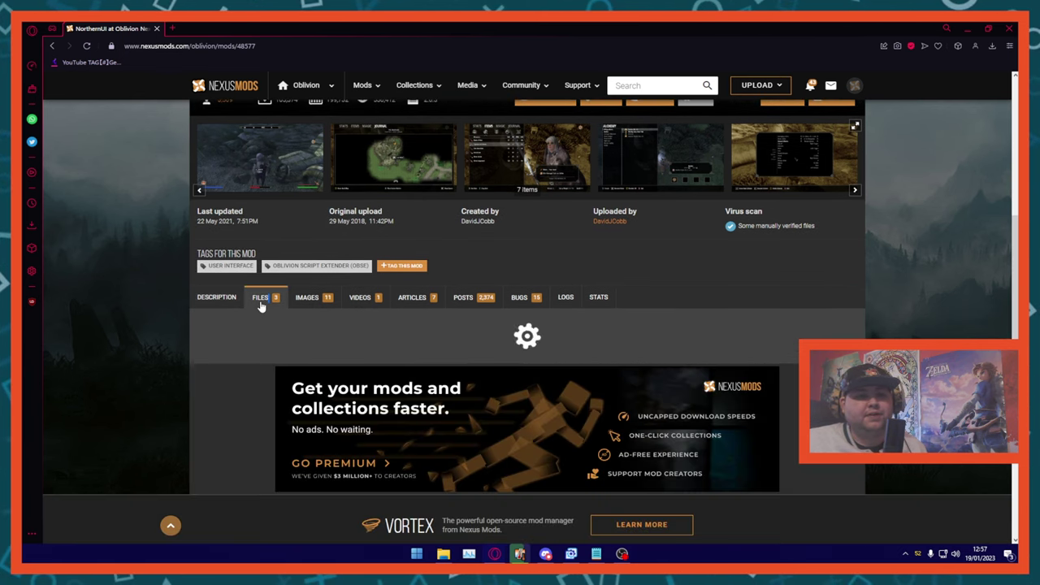
pyautogui.scroll(-3, 342, 328)
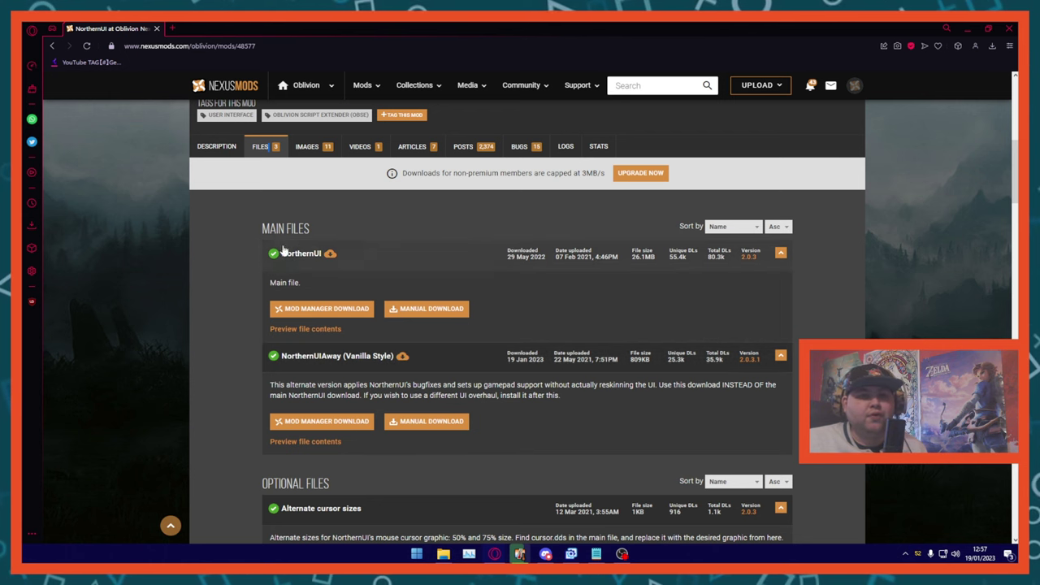
pyautogui.scroll(5, 321, 274)
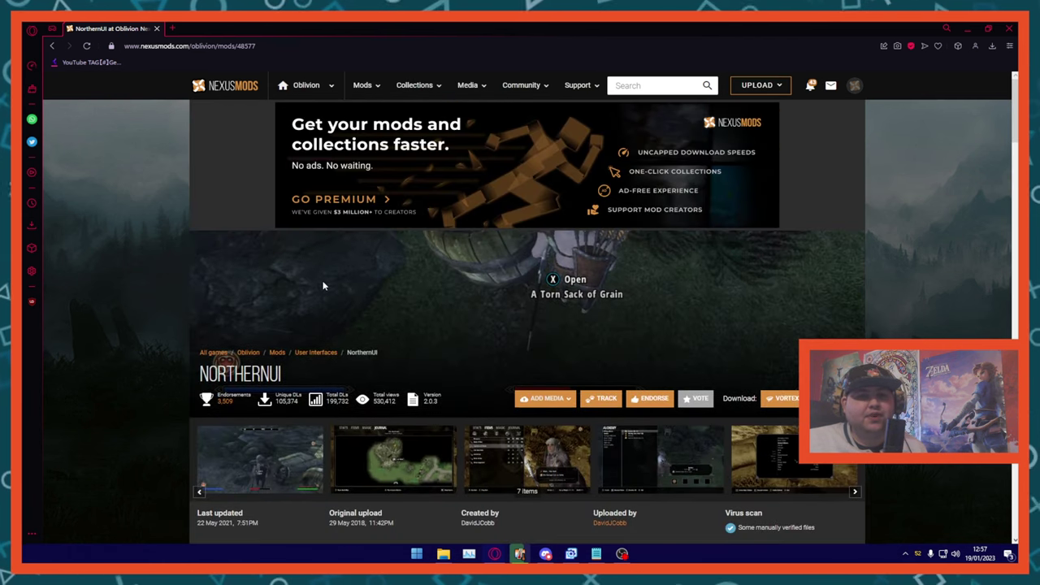
pyautogui.scroll(-4, 374, 342)
pyautogui.scroll(-2, 361, 342)
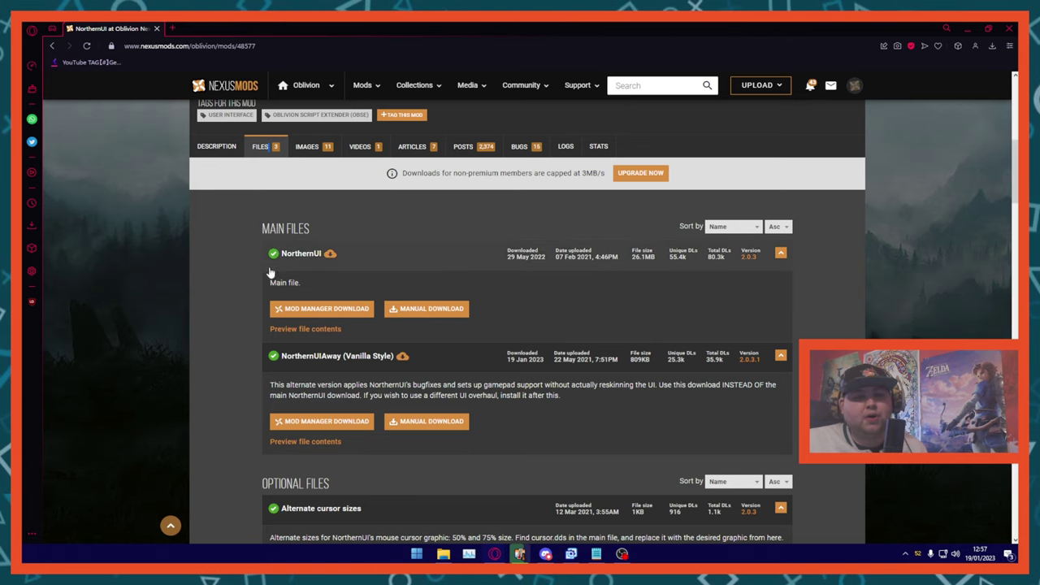
# Minimise the browser and check the full names of the Unofficial Oblivion Patch and NorthernUIAway archives on the desktop
pyautogui.rightClick(302, 387)
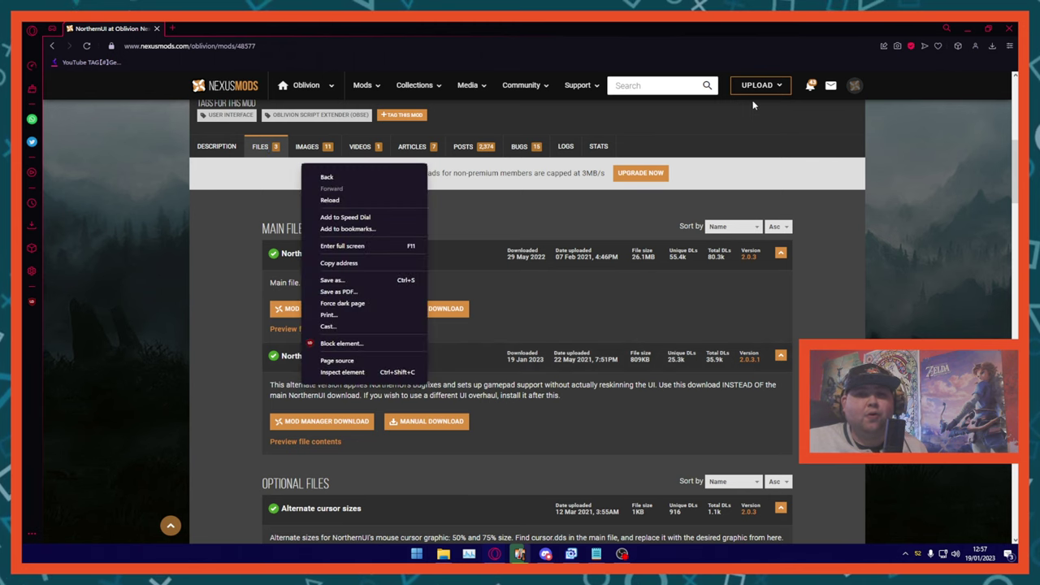
pyautogui.moveTo(920, 26); pyautogui.dragTo(802, 54)
pyautogui.click(862, 56)
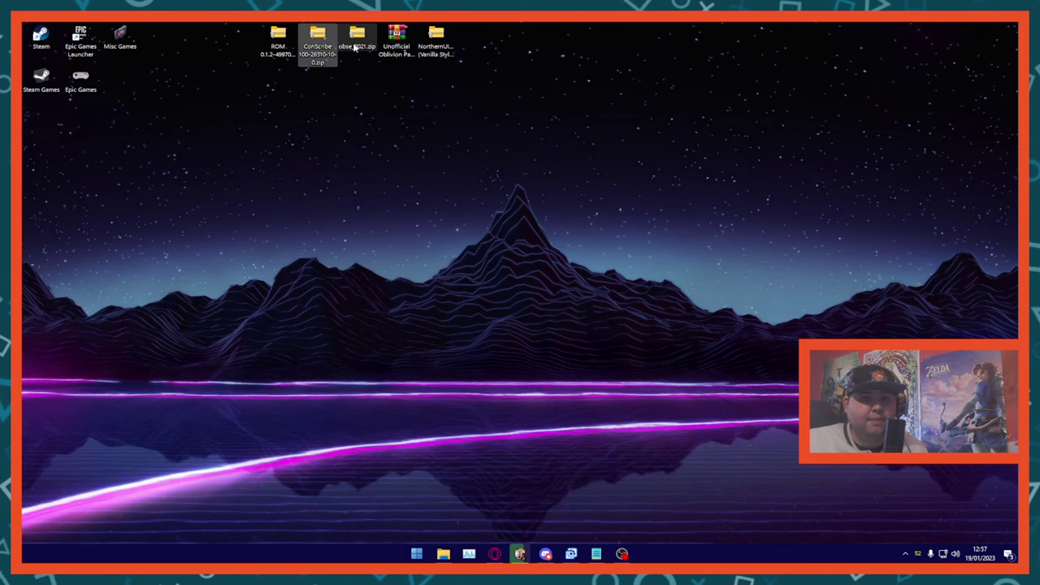
pyautogui.click(397, 37)
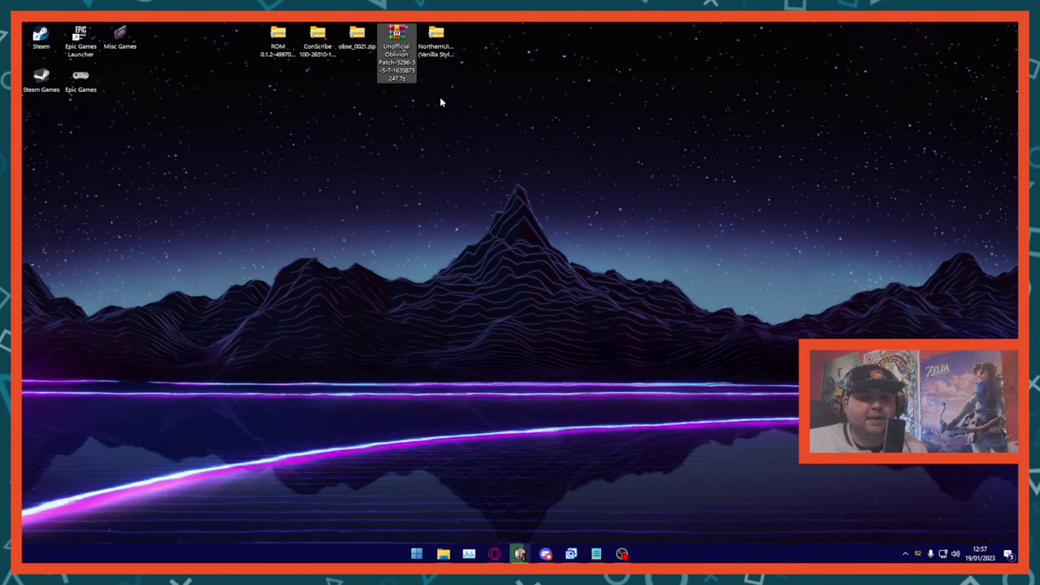
pyautogui.click(436, 36)
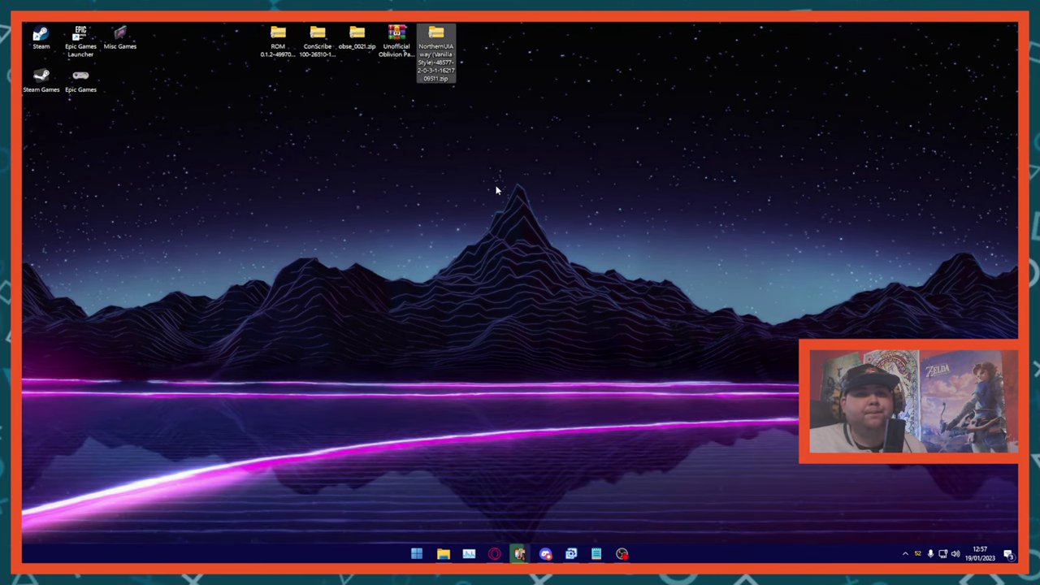
pyautogui.click(381, 169)
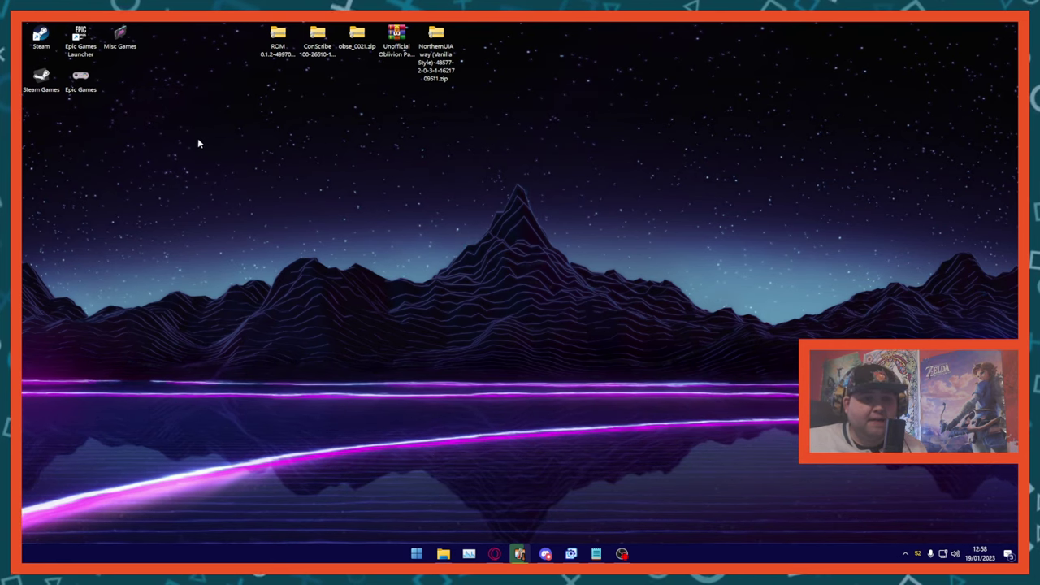
# Open Steam and browse the local files of The Elder Scrolls IV: Oblivion from the game library
pyautogui.doubleClick(41, 37)
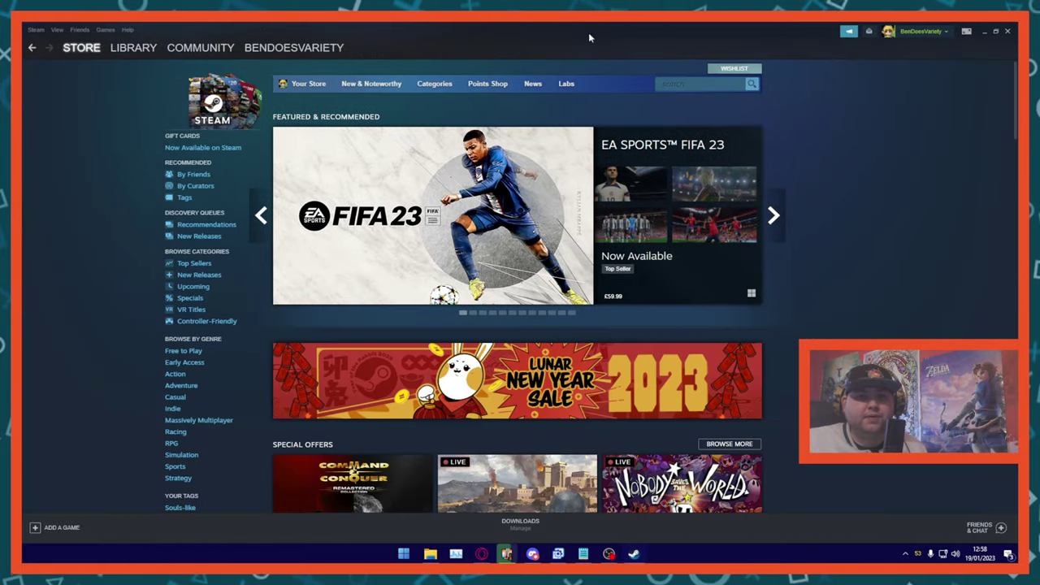
pyautogui.click(131, 49)
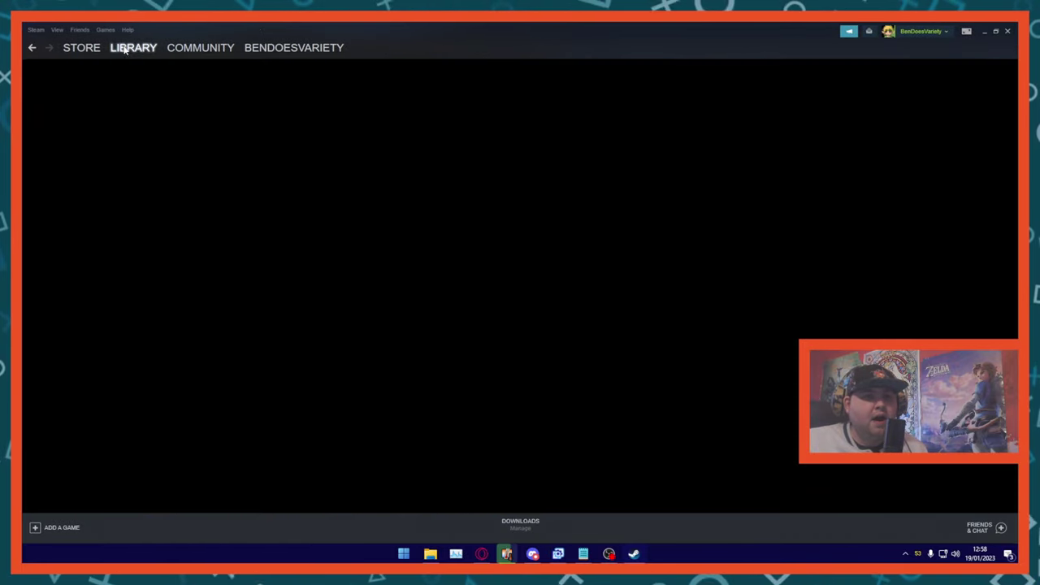
pyautogui.scroll(-5, 103, 238)
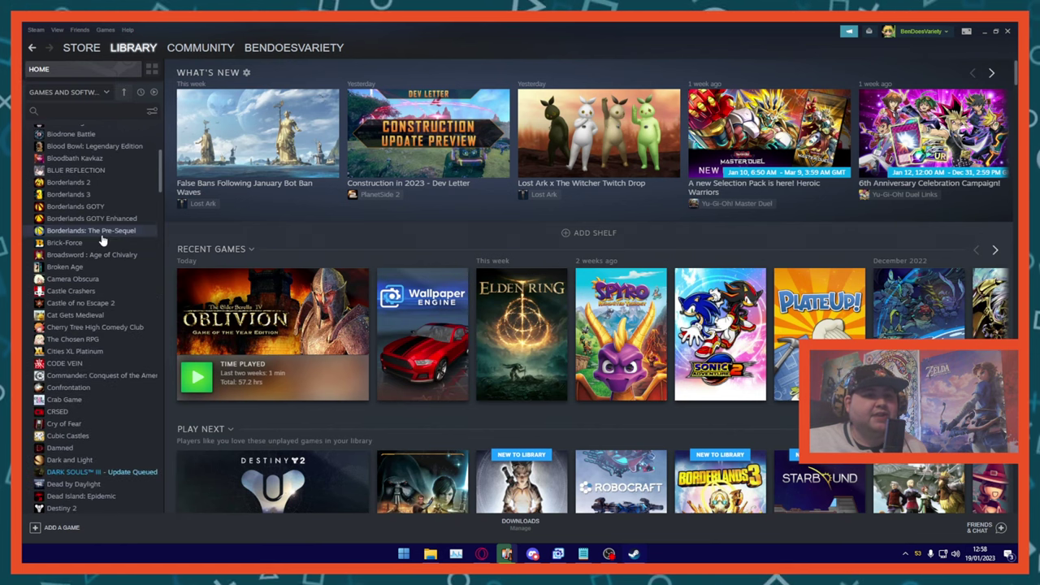
pyautogui.scroll(-5, 90, 280)
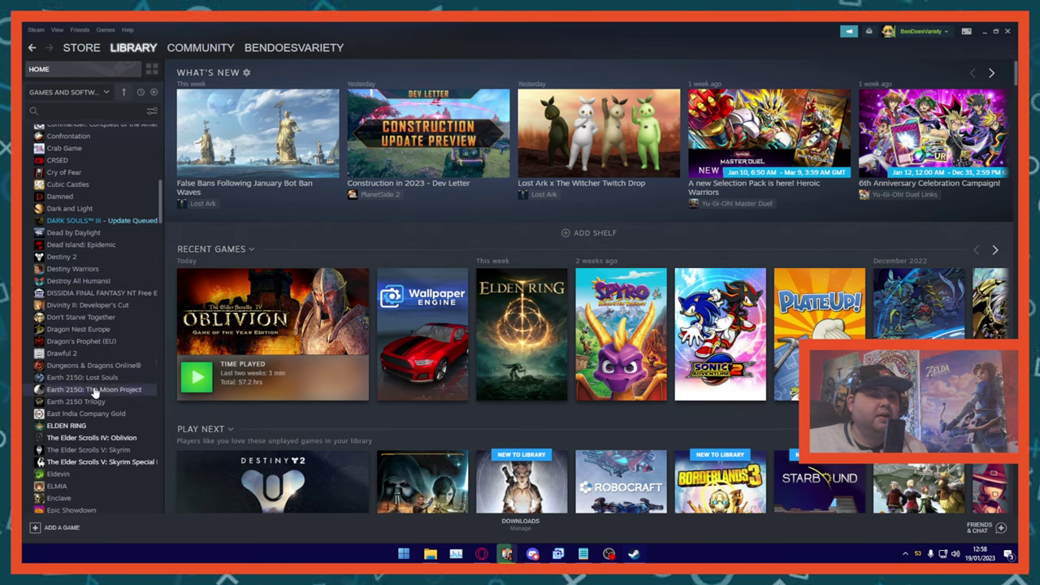
pyautogui.rightClick(92, 443)
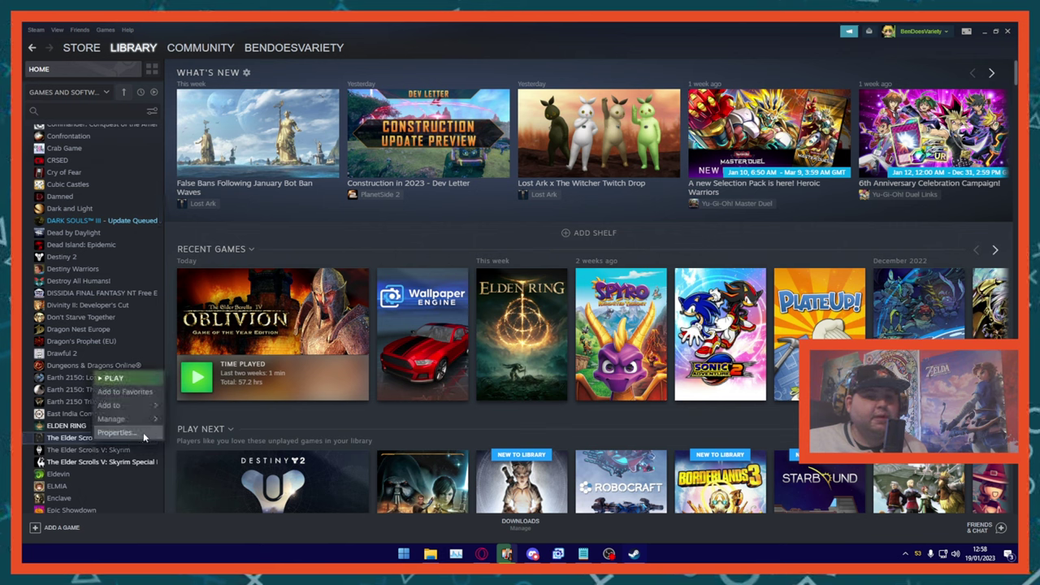
pyautogui.moveTo(143, 426)
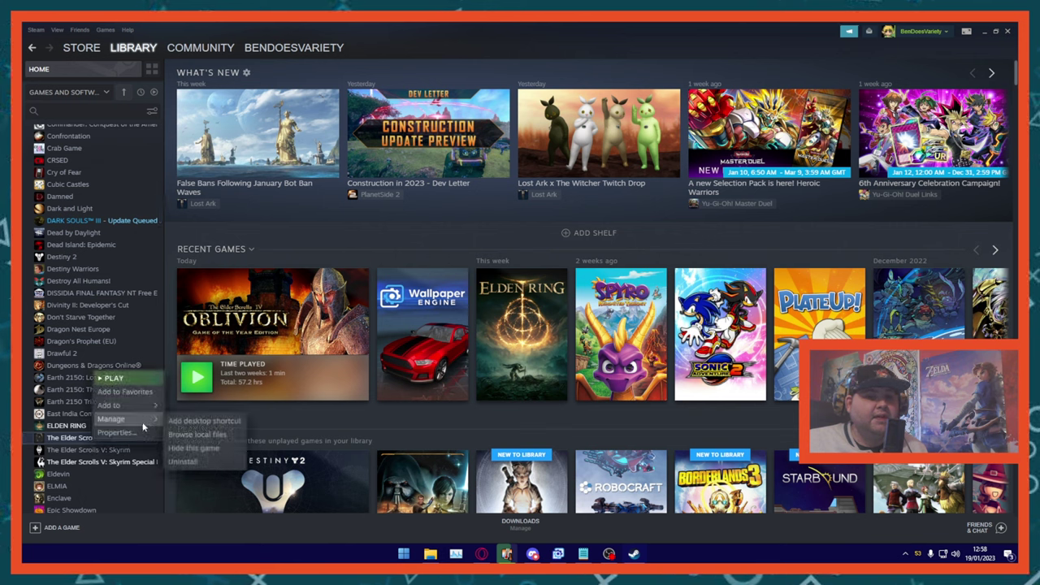
pyautogui.click(198, 434)
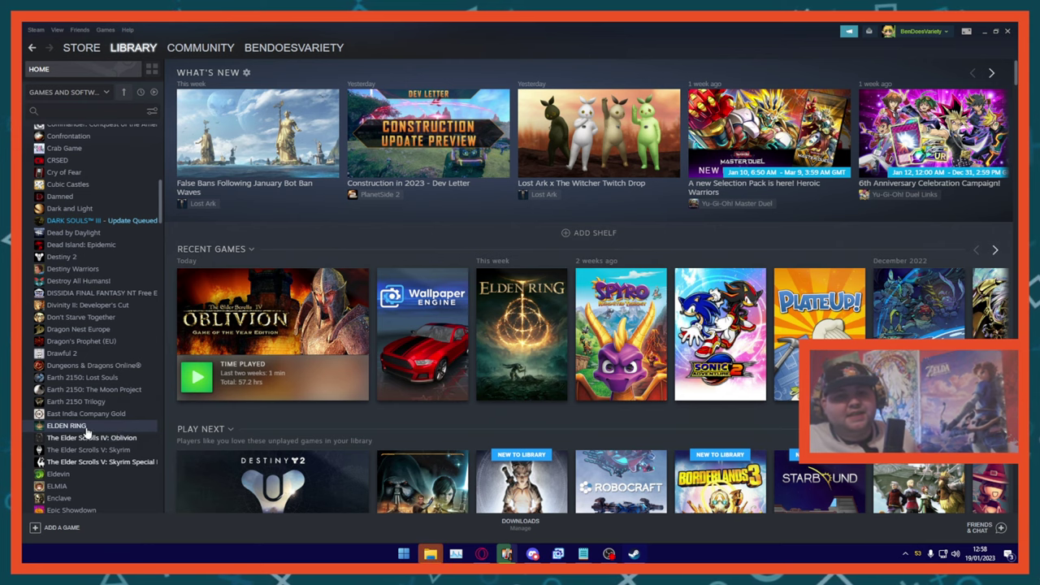
# Bring the Oblivion game folder to the front, look through its files and minimise Steam
pyautogui.moveTo(431, 559)
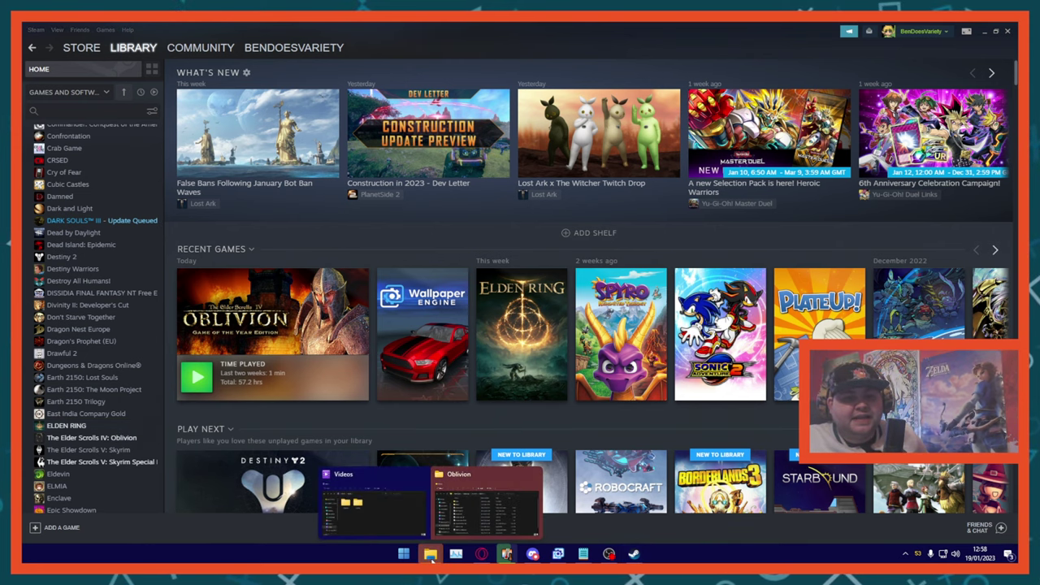
pyautogui.click(479, 496)
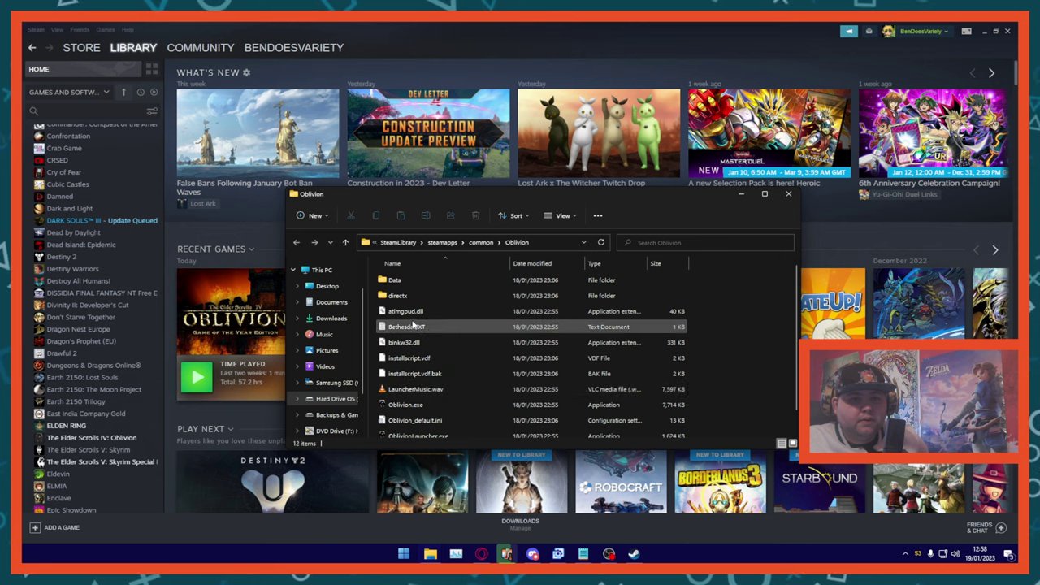
pyautogui.scroll(-1, 417, 342)
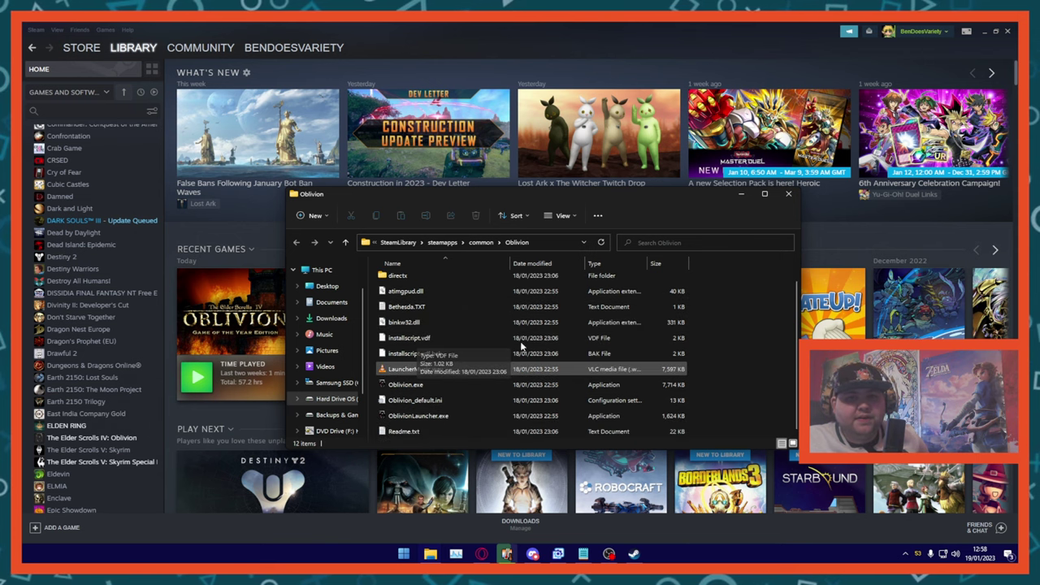
pyautogui.click(984, 31)
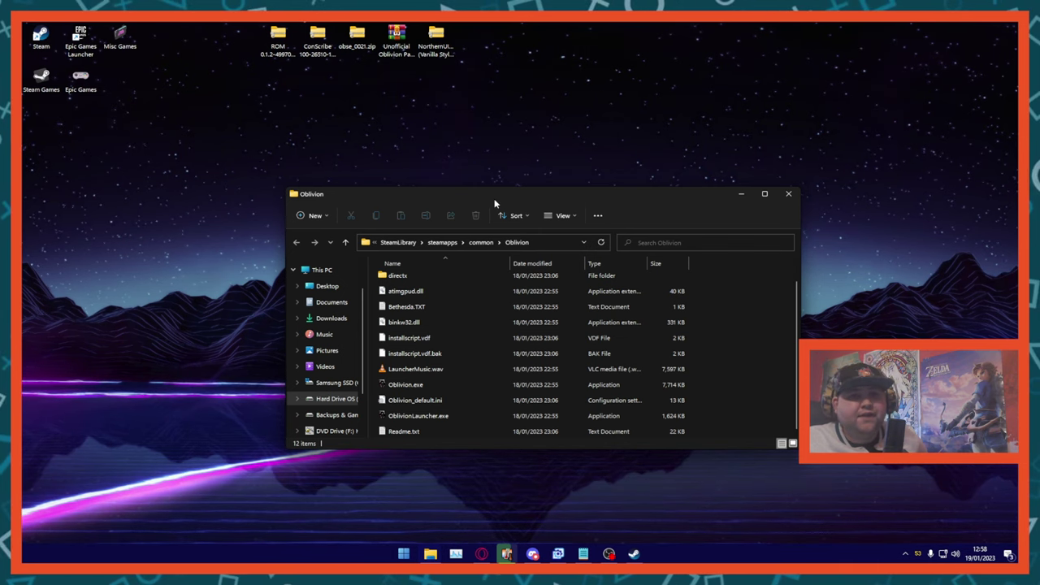
# Copy all contents of obse_0021.zip into the Oblivion game folder and set the archive aside on the far side of the desktop
pyautogui.moveTo(357, 37); pyautogui.dragTo(635, 40)
pyautogui.doubleClick(634, 37)
pyautogui.moveTo(448, 206); pyautogui.dragTo(748, 143)
pyautogui.moveTo(713, 359); pyautogui.dragTo(732, 201)
pyautogui.moveTo(728, 275); pyautogui.dragTo(460, 434)
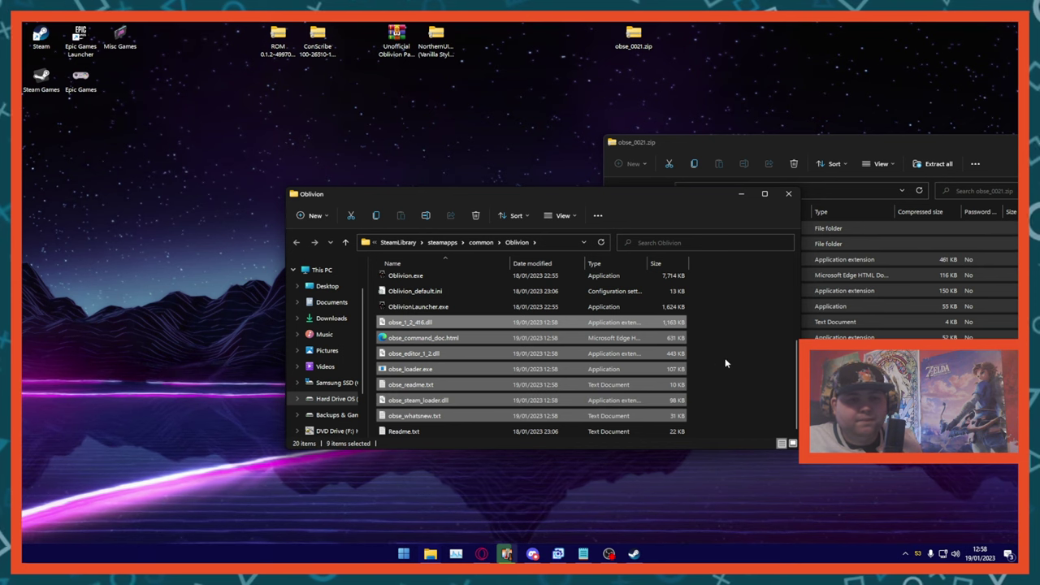
pyautogui.click(726, 354)
pyautogui.scroll(3, 624, 380)
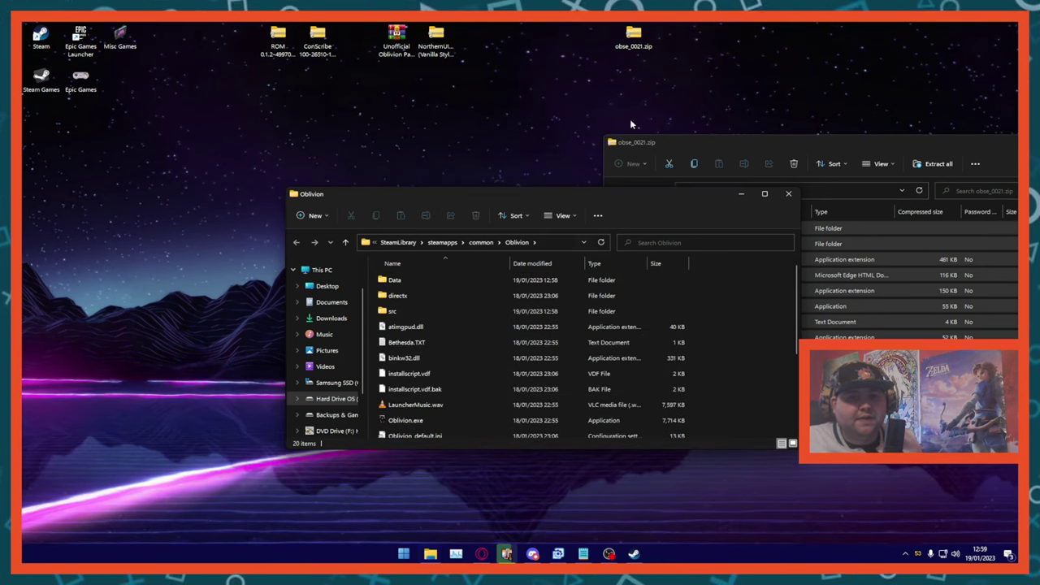
pyautogui.moveTo(638, 40); pyautogui.dragTo(992, 58)
pyautogui.click(909, 72)
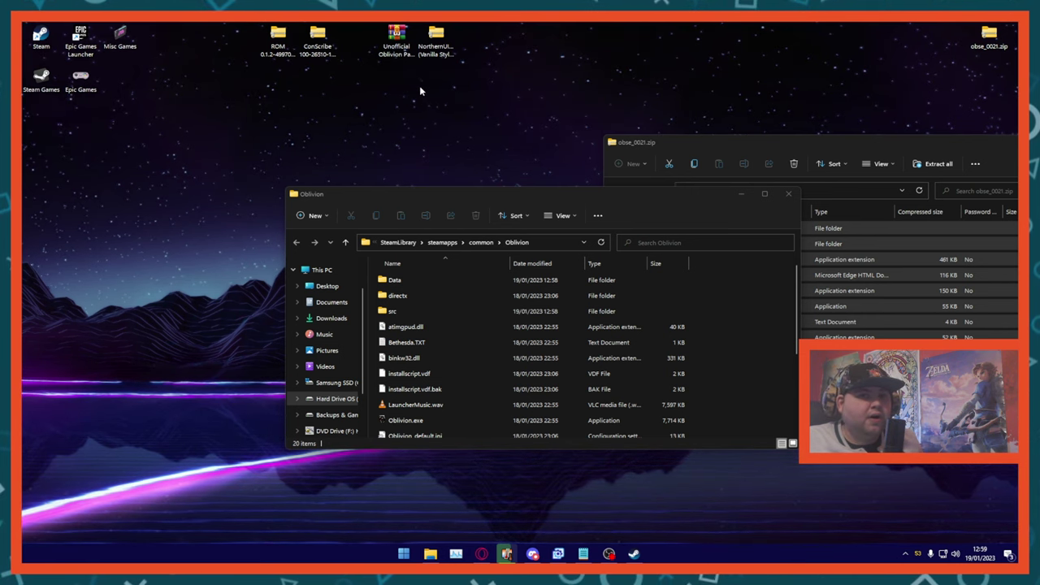
# Open the Unofficial Oblivion Patch archive, dismiss the WinRAR notice and place the archive window beside the Oblivion folder
pyautogui.doubleClick(398, 46)
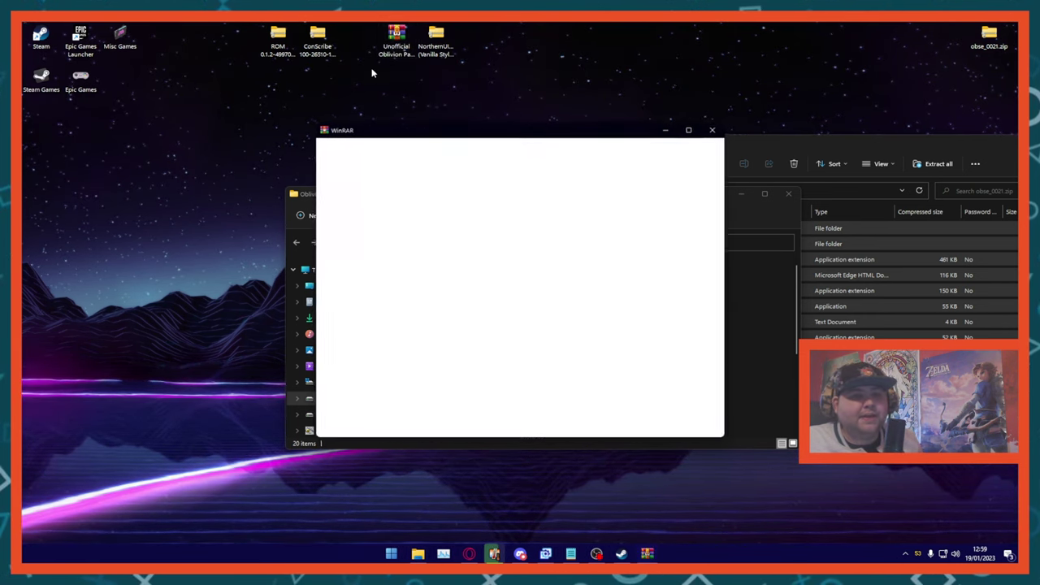
pyautogui.click(710, 132)
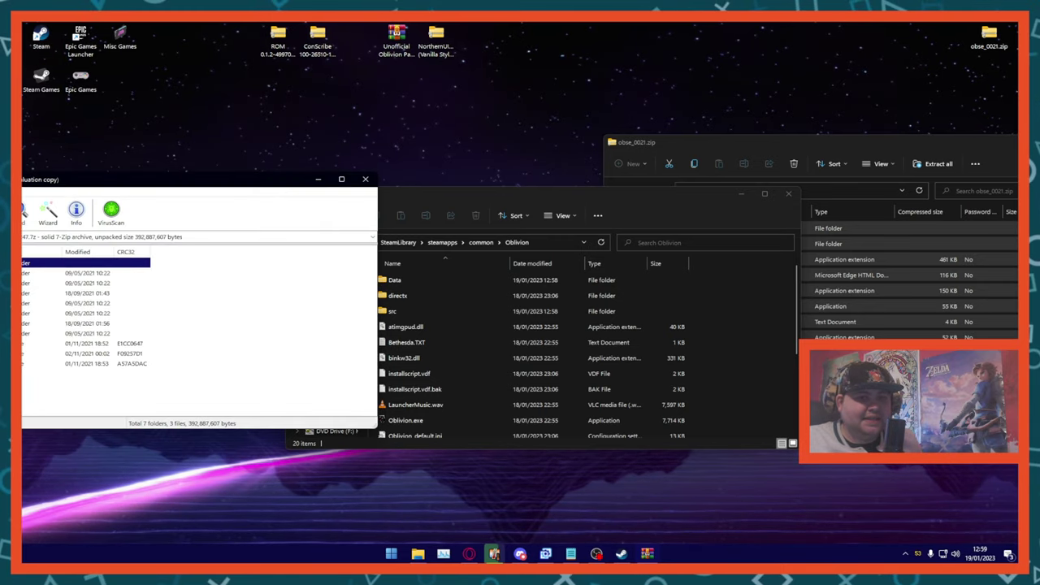
pyautogui.moveTo(32, 179); pyautogui.dragTo(645, 94)
# Extract all folders and files of the Unofficial Oblivion Patch archive into the game's Data folder
pyautogui.moveTo(633, 294); pyautogui.dragTo(642, 175)
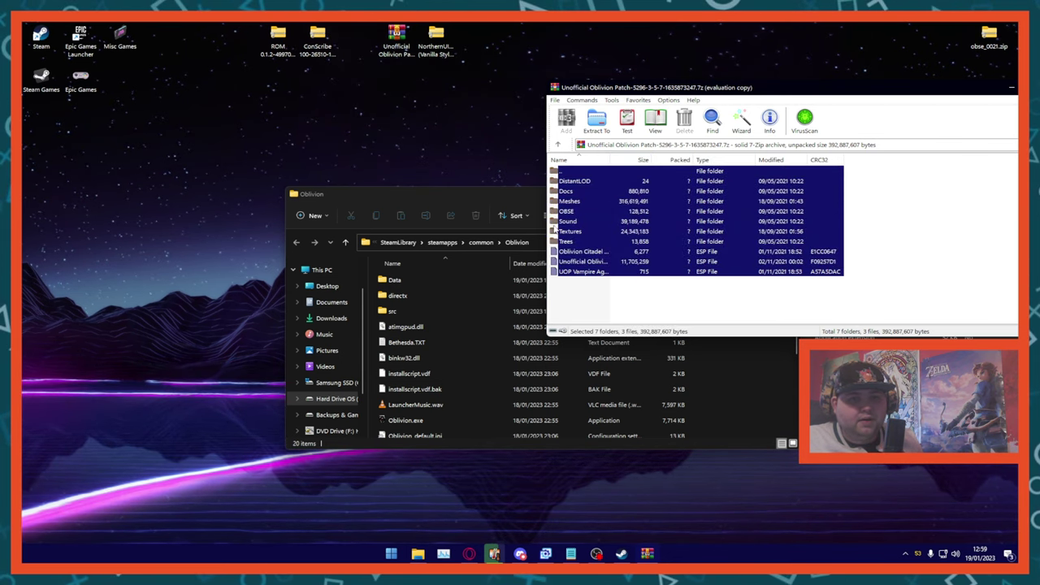
pyautogui.doubleClick(423, 281)
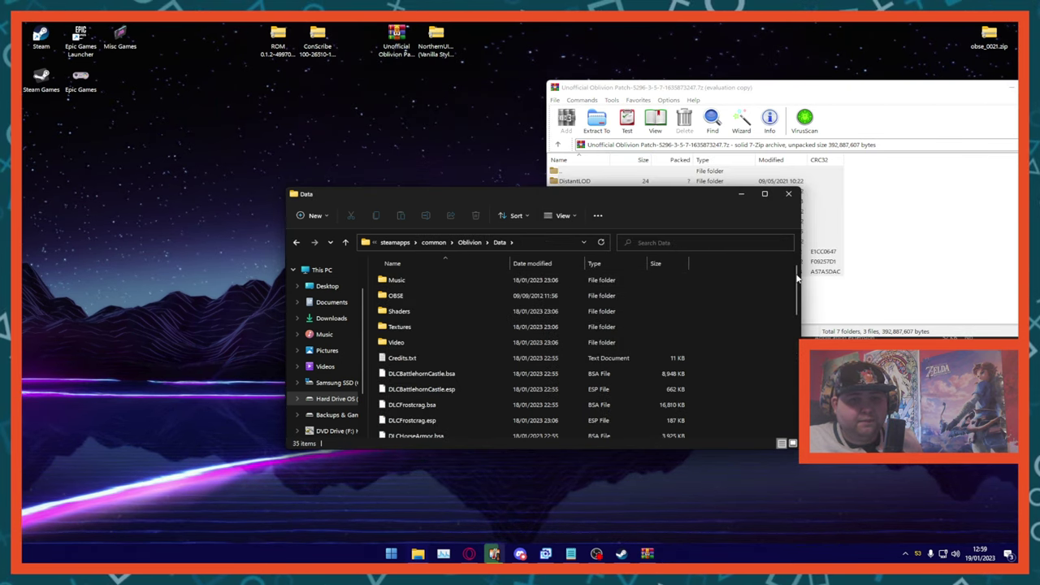
pyautogui.click(910, 282)
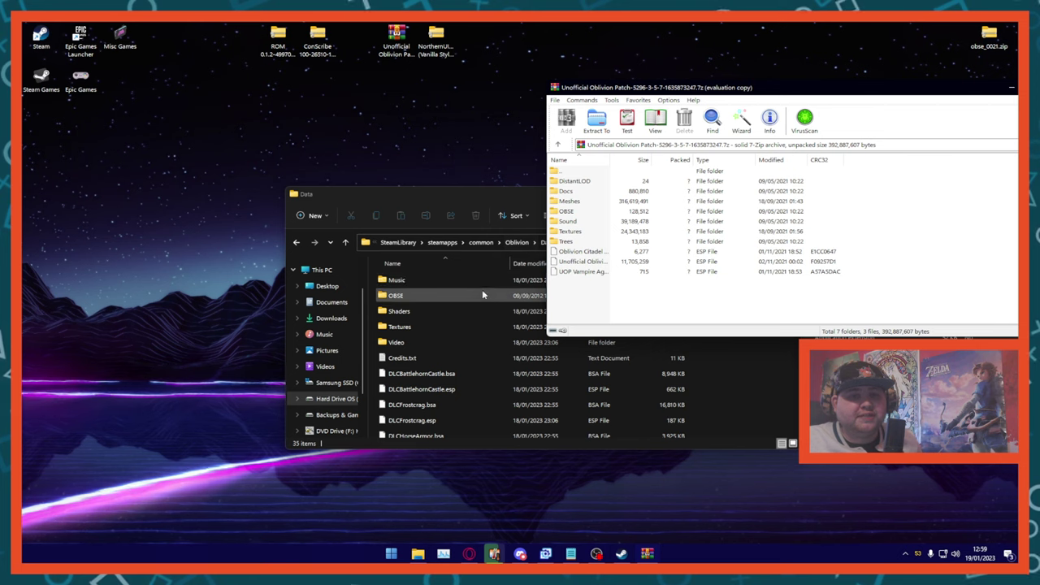
pyautogui.moveTo(620, 305); pyautogui.dragTo(692, 145)
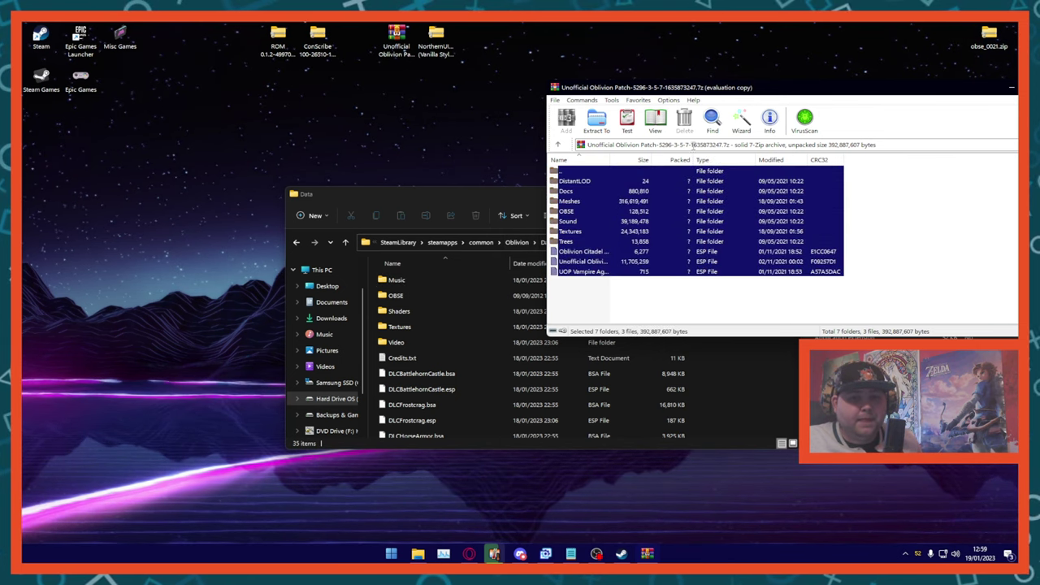
pyautogui.moveTo(697, 193); pyautogui.dragTo(638, 390)
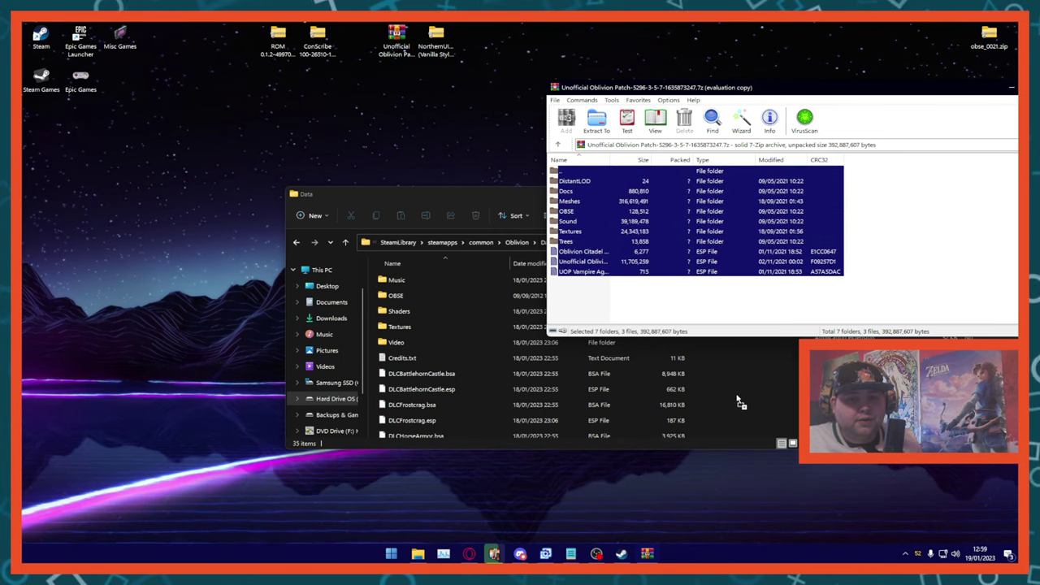
pyautogui.moveTo(737, 395); pyautogui.dragTo(735, 392)
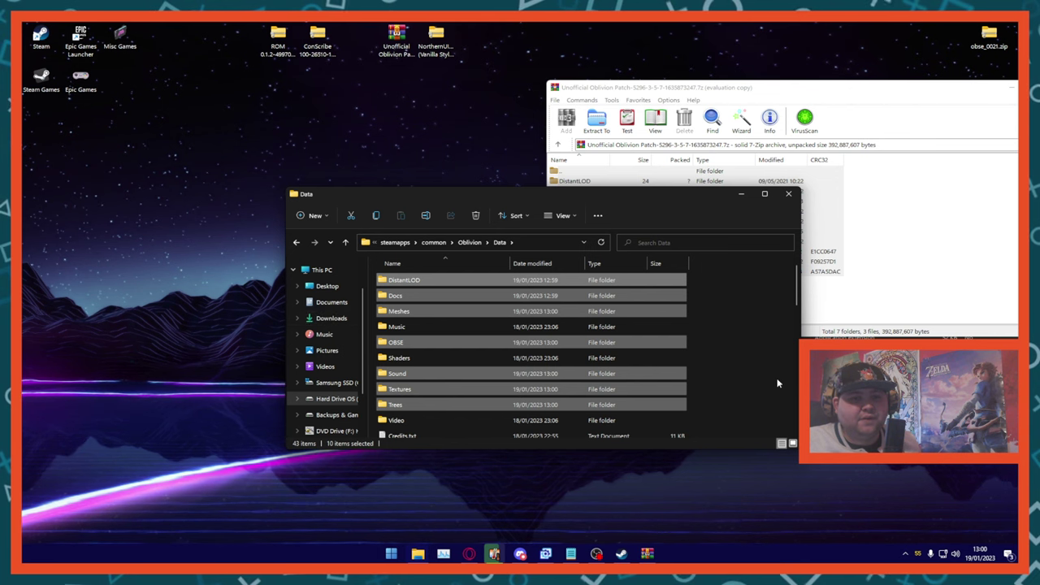
pyautogui.click(741, 347)
# Check the contents of the Data folder's OBSE and Plugins subfolders, and return to the main Oblivion folder
pyautogui.doubleClick(443, 343)
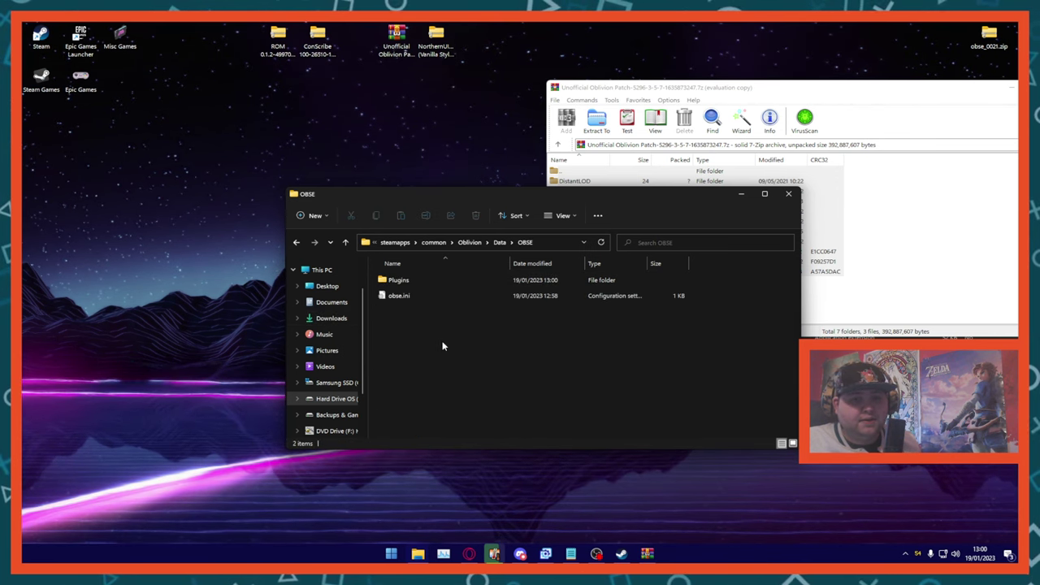
pyautogui.doubleClick(430, 280)
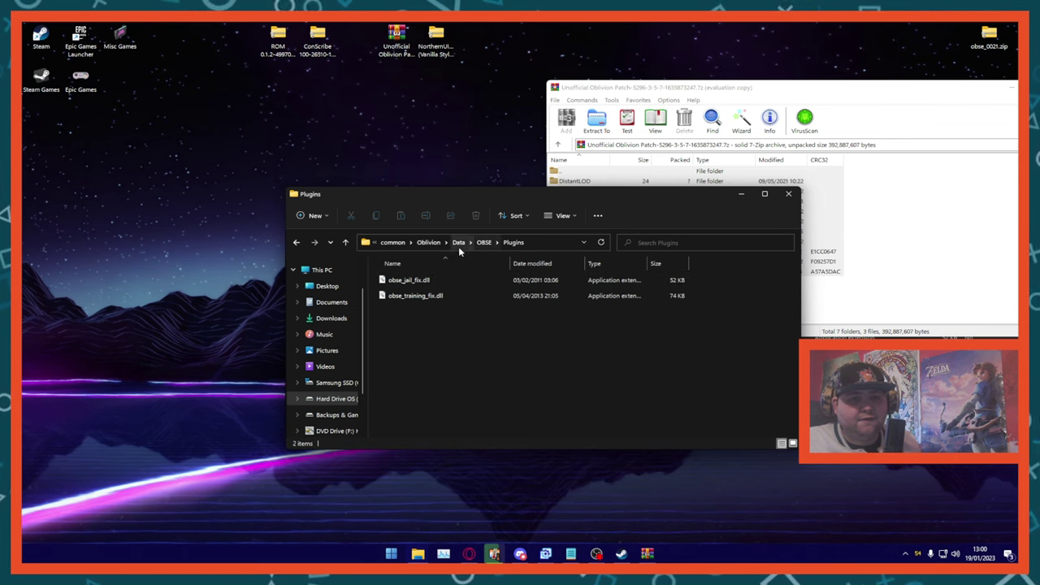
pyautogui.click(429, 242)
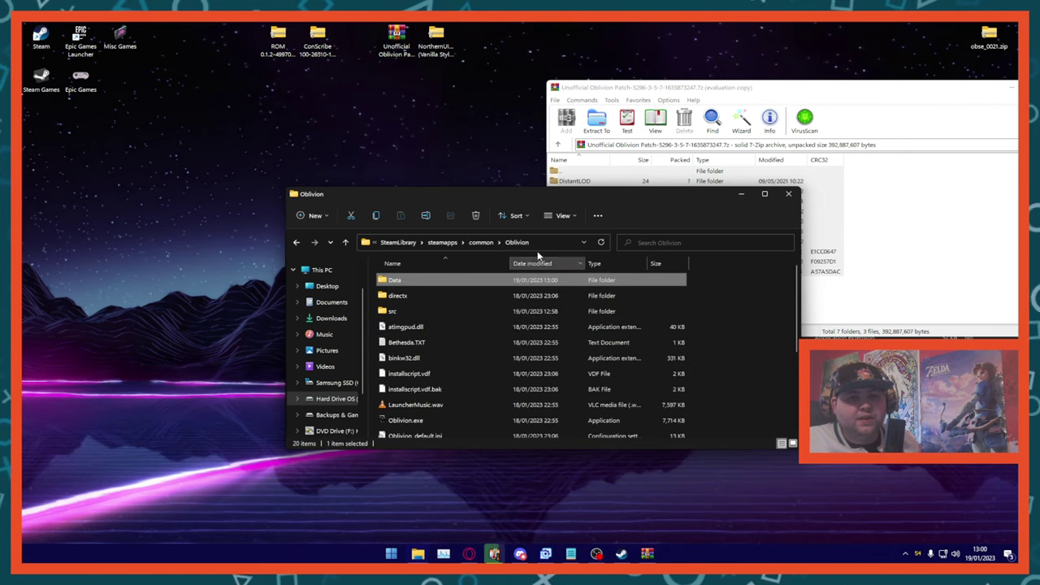
# Close the Unofficial Oblivion Patch archive, move its file beside obse_0021.zip, and place the NorthernUIAway archive next to ConScribe on the desktop
pyautogui.hotkey('ctrl', 'a')
pyautogui.moveTo(705, 90); pyautogui.dragTo(374, 95)
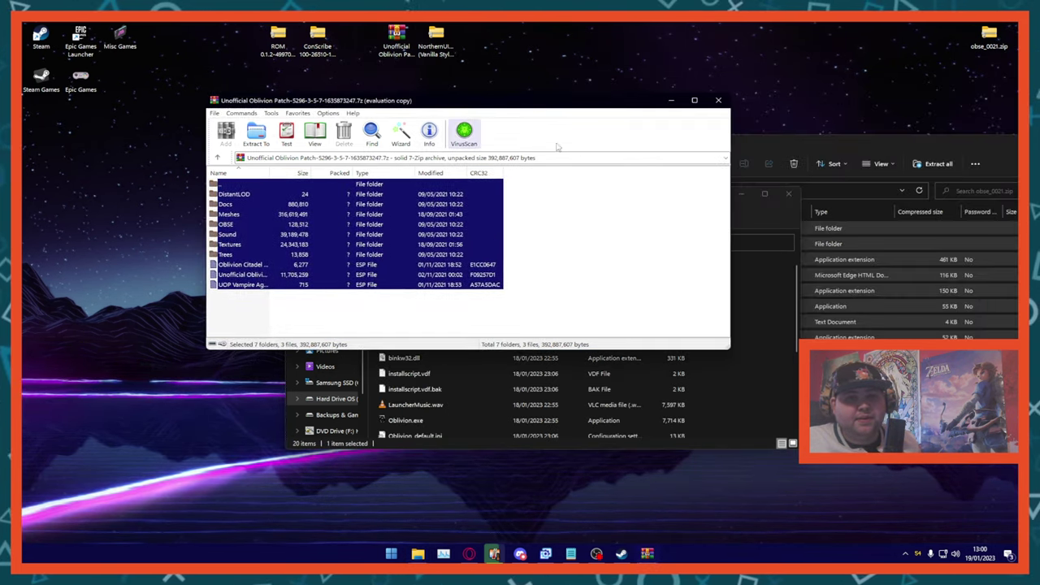
pyautogui.click(713, 95)
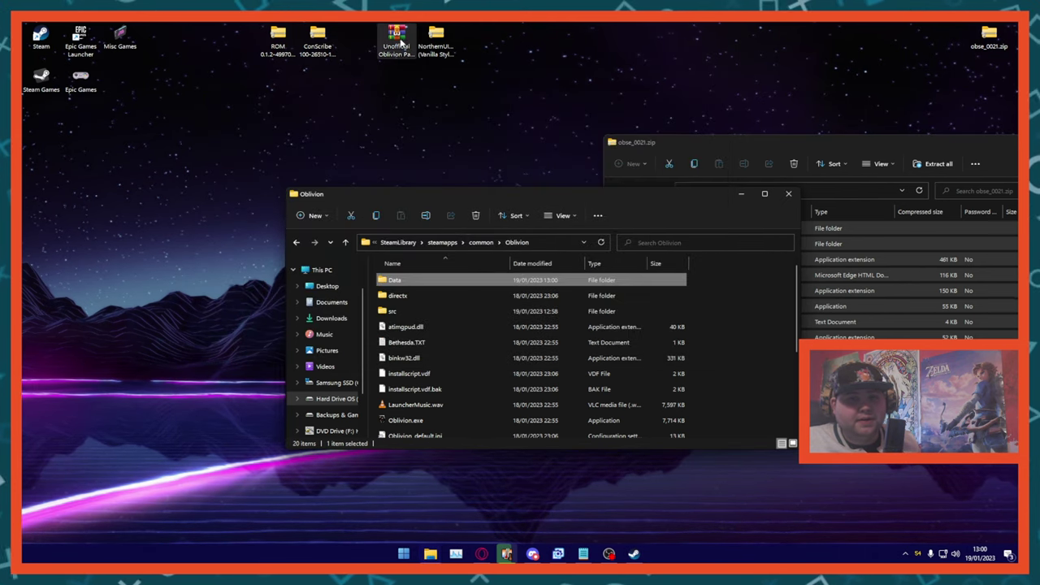
pyautogui.moveTo(399, 41); pyautogui.dragTo(934, 52)
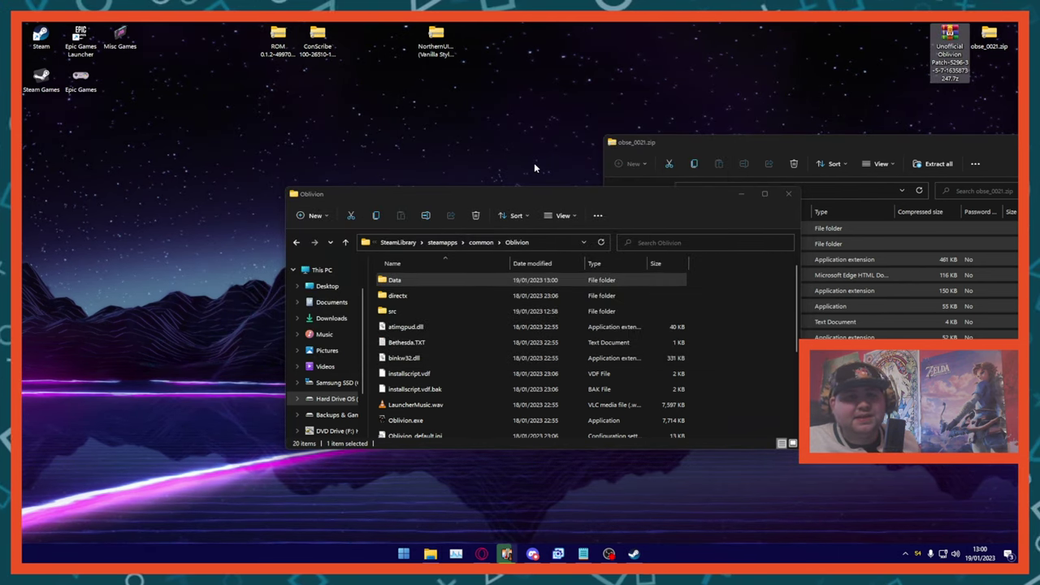
pyautogui.moveTo(436, 39); pyautogui.dragTo(370, 50)
# Open the ROM 0.1.2 archive, close the obse_0021.zip window and place the ROM window beside the Oblivion folder
pyautogui.doubleClick(280, 50)
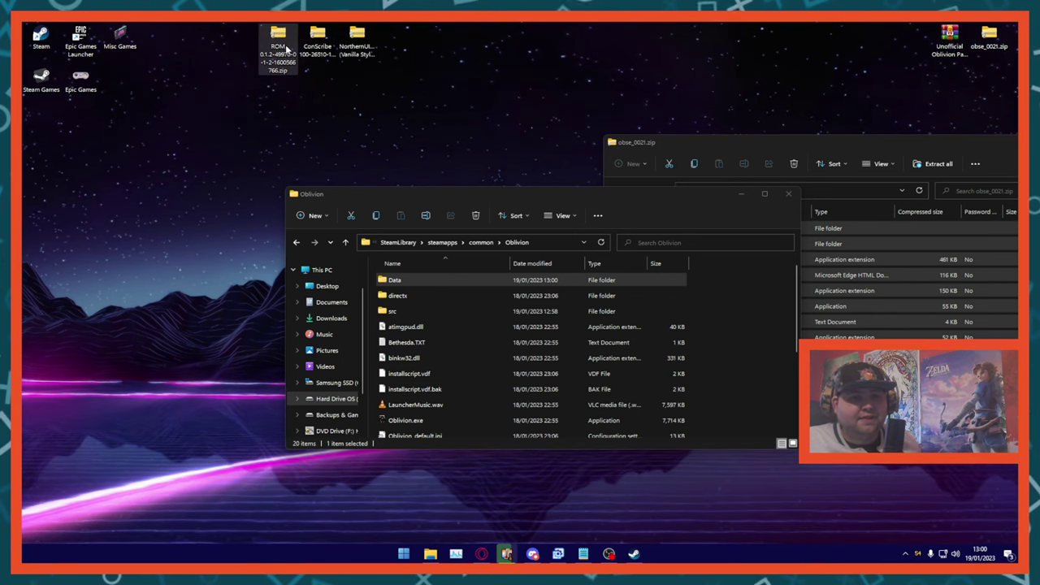
pyautogui.moveTo(849, 144); pyautogui.dragTo(905, 160)
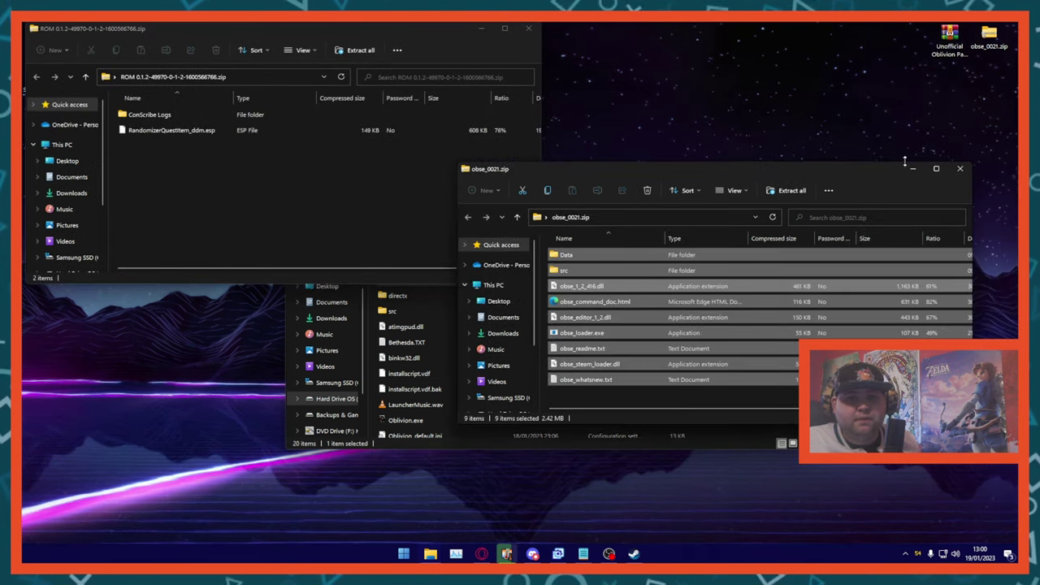
pyautogui.click(960, 168)
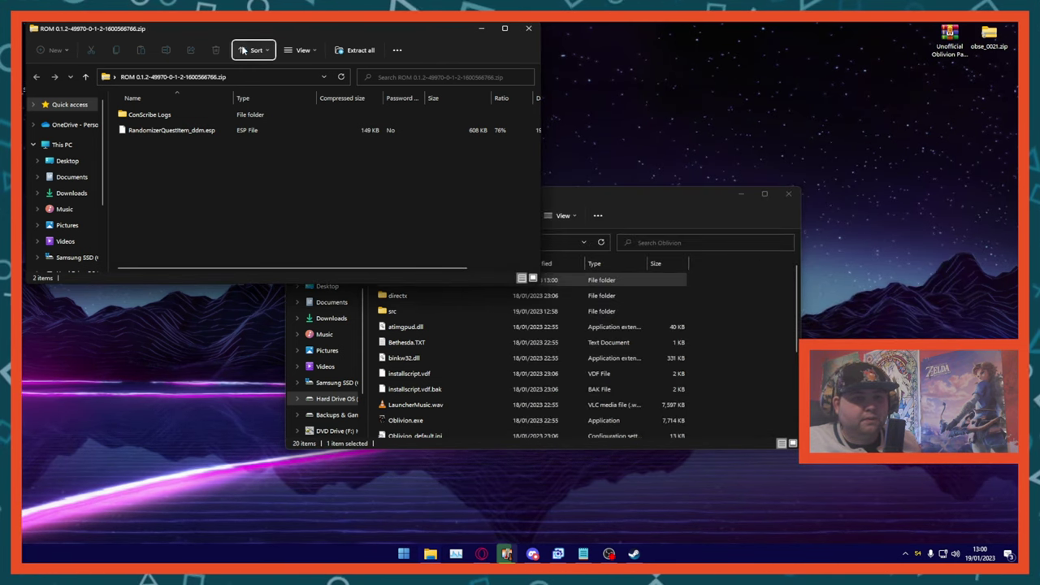
pyautogui.moveTo(234, 32); pyautogui.dragTo(895, 146)
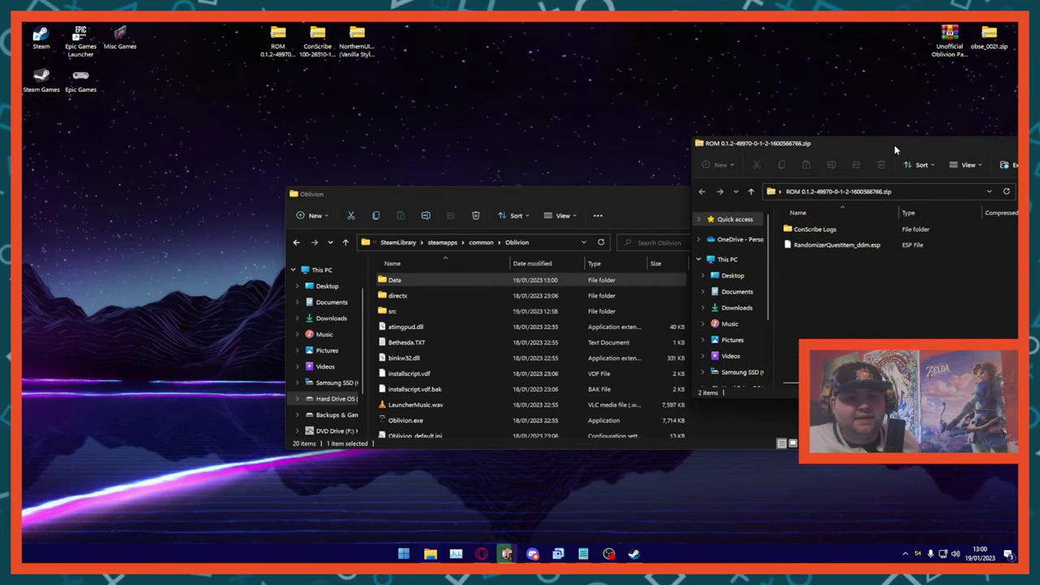
# Extract the ConScribe Logs folder and RandomizerQuestItem_ddm.esp from the ROM 0.1.2 archive into the game's Data folder
pyautogui.moveTo(847, 299); pyautogui.dragTo(861, 231)
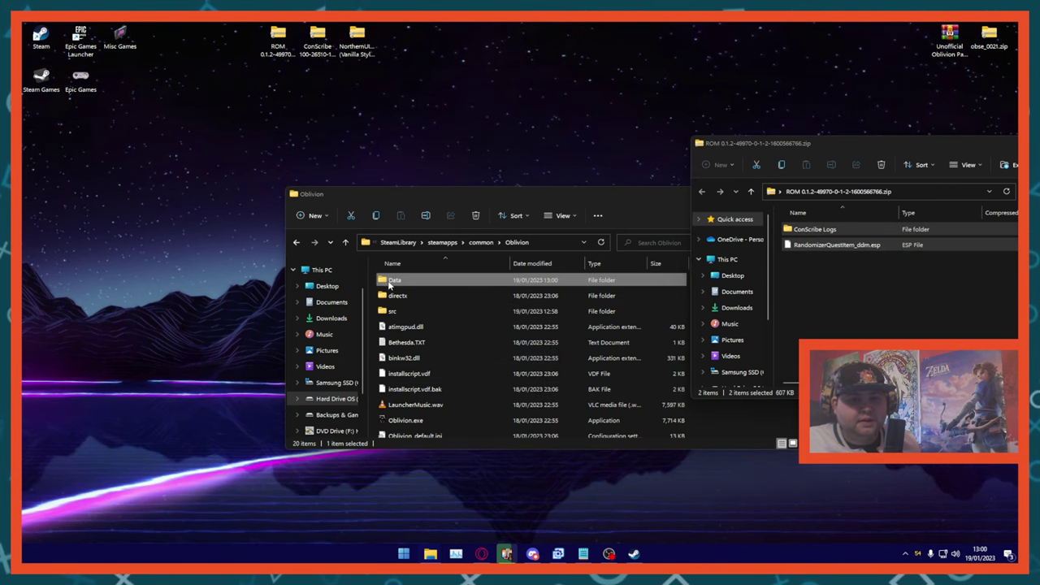
pyautogui.doubleClick(394, 280)
pyautogui.scroll(-4, 397, 290)
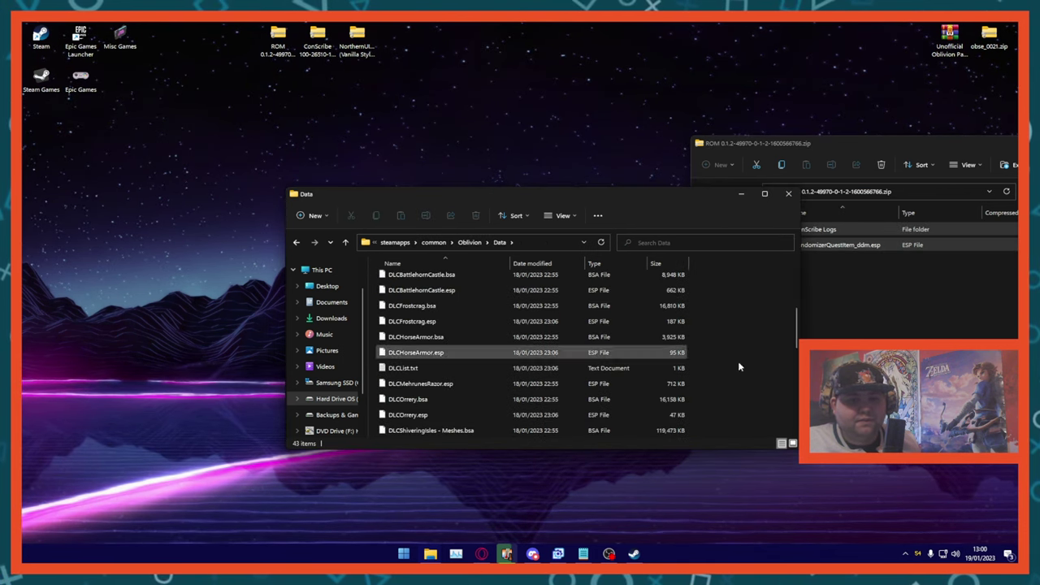
pyautogui.click(824, 298)
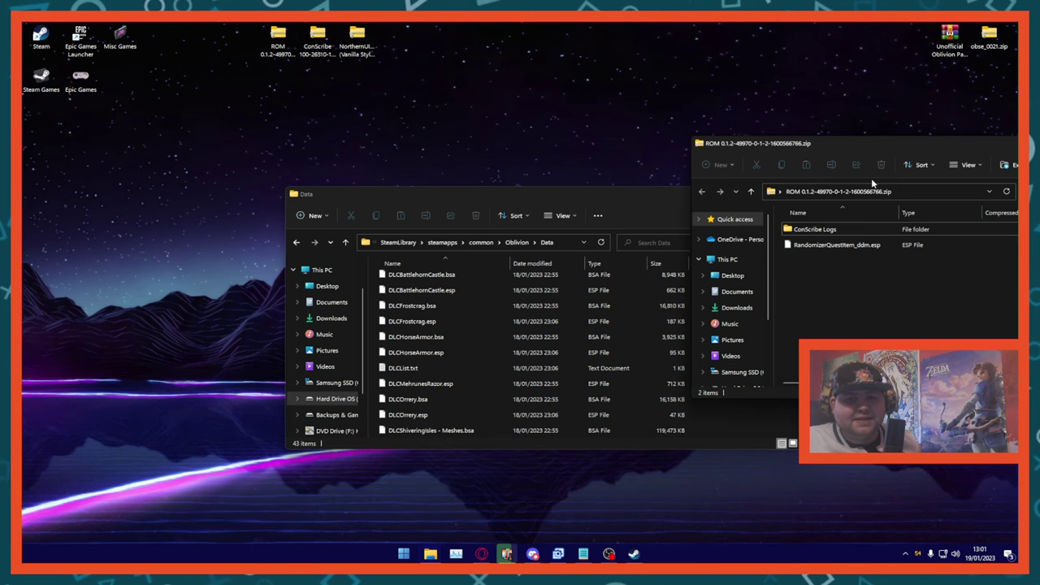
pyautogui.click(854, 247)
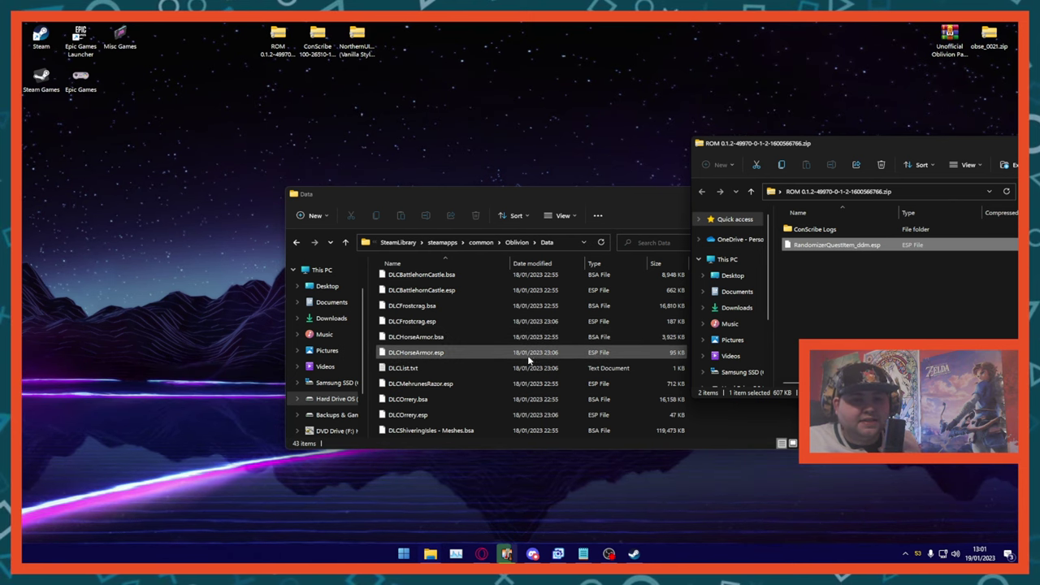
pyautogui.click(415, 397)
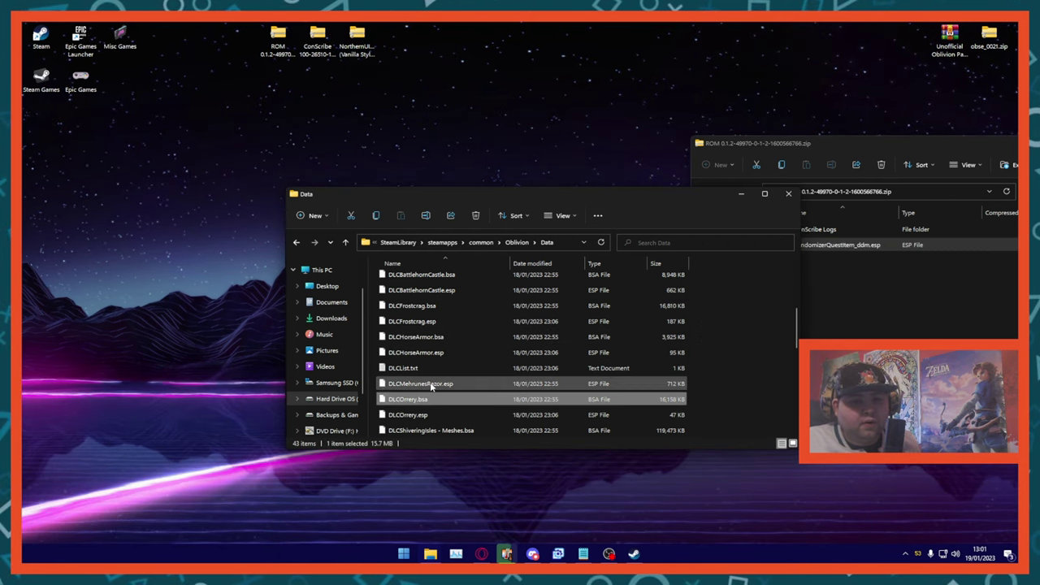
pyautogui.click(596, 385)
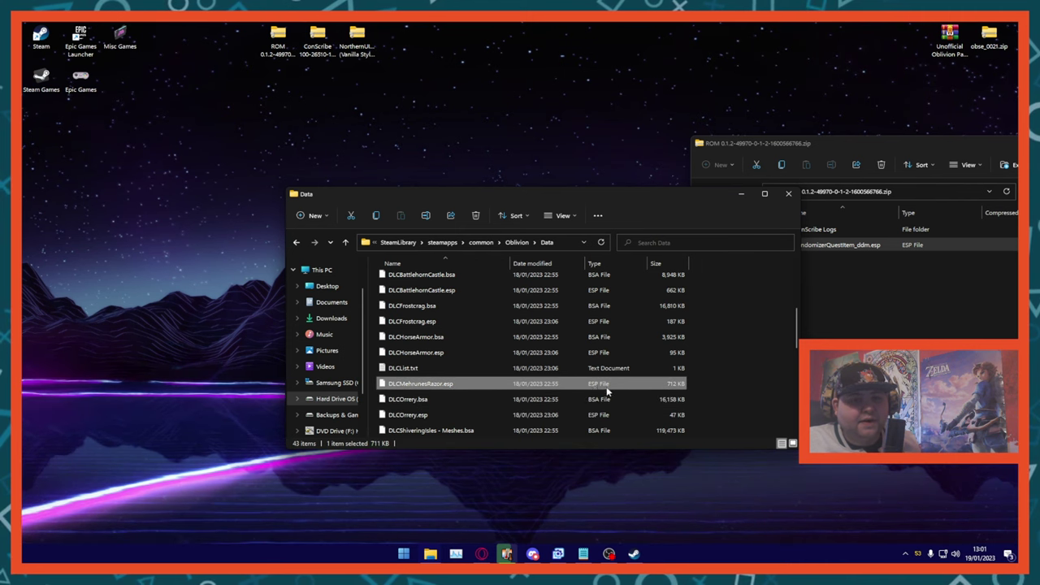
pyautogui.hotkey('alt', 'Tab')
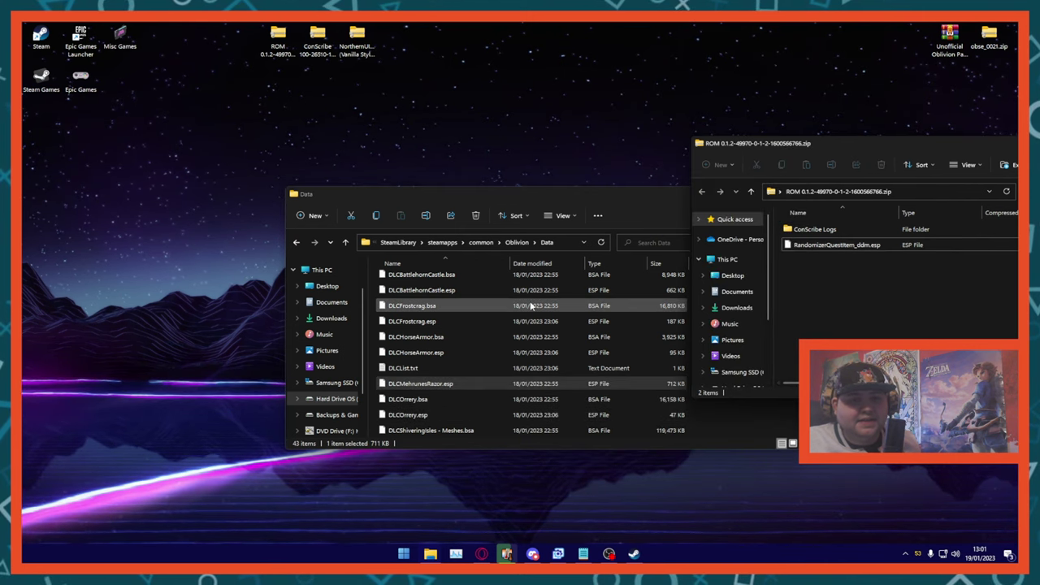
pyautogui.moveTo(811, 316); pyautogui.dragTo(821, 186)
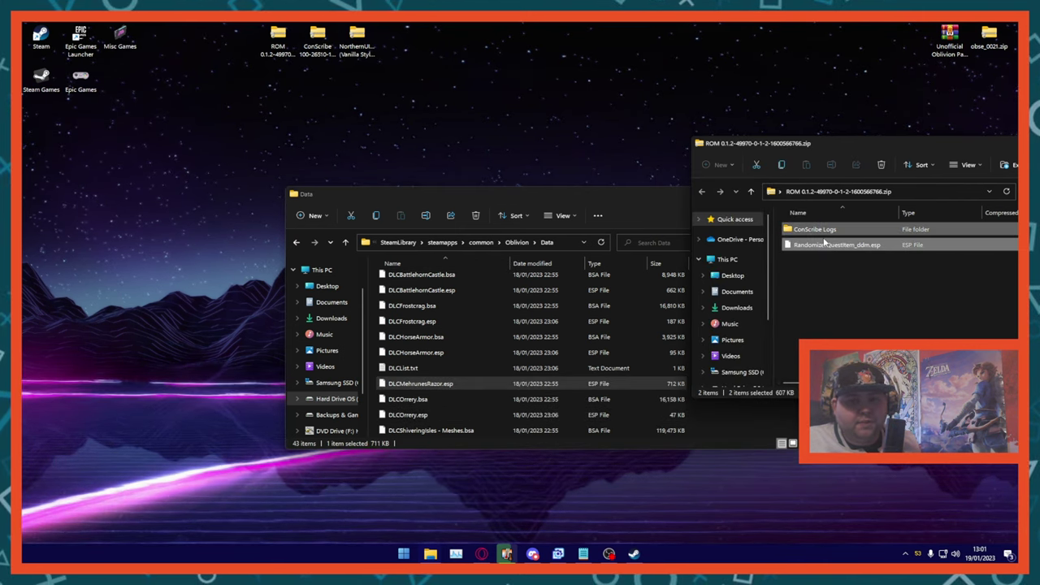
pyautogui.moveTo(825, 236); pyautogui.dragTo(704, 421)
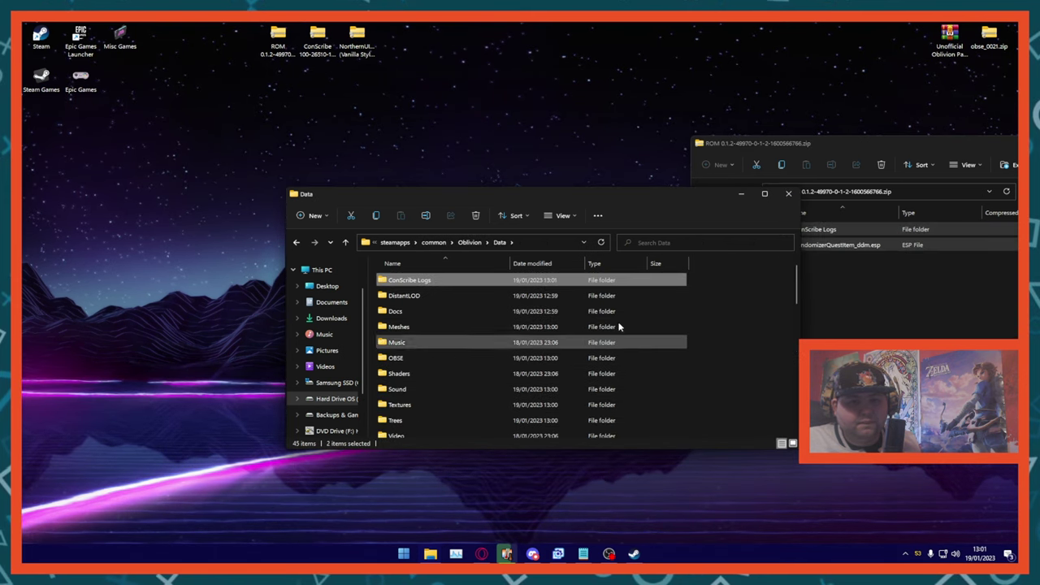
# Close the ROM 0.1.2 archive window and move its file beside the Unofficial Oblivion Patch archive on the desktop
pyautogui.moveTo(859, 143); pyautogui.dragTo(477, 86)
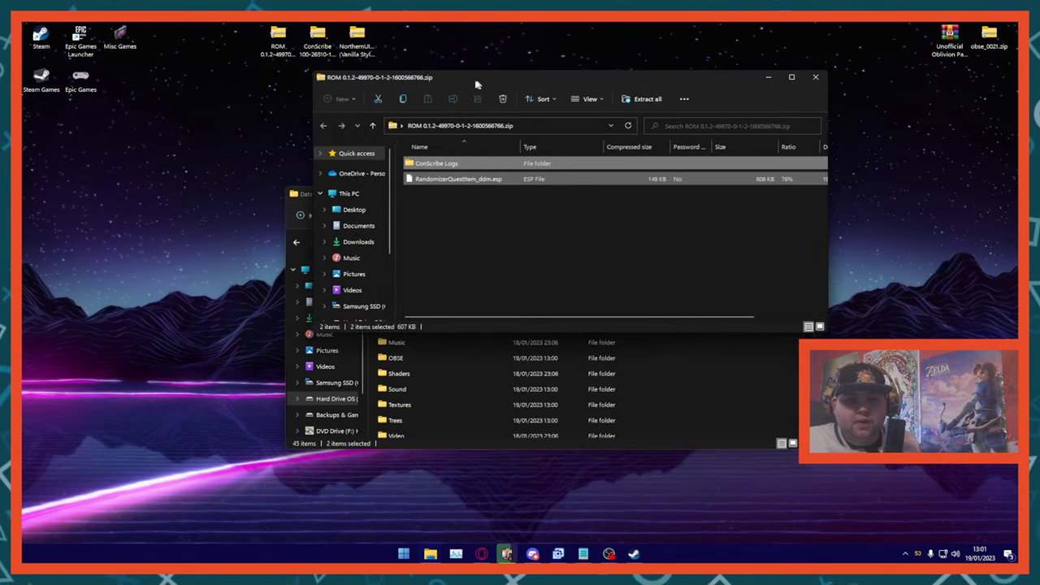
pyautogui.click(813, 78)
pyautogui.moveTo(277, 49); pyautogui.dragTo(699, 163)
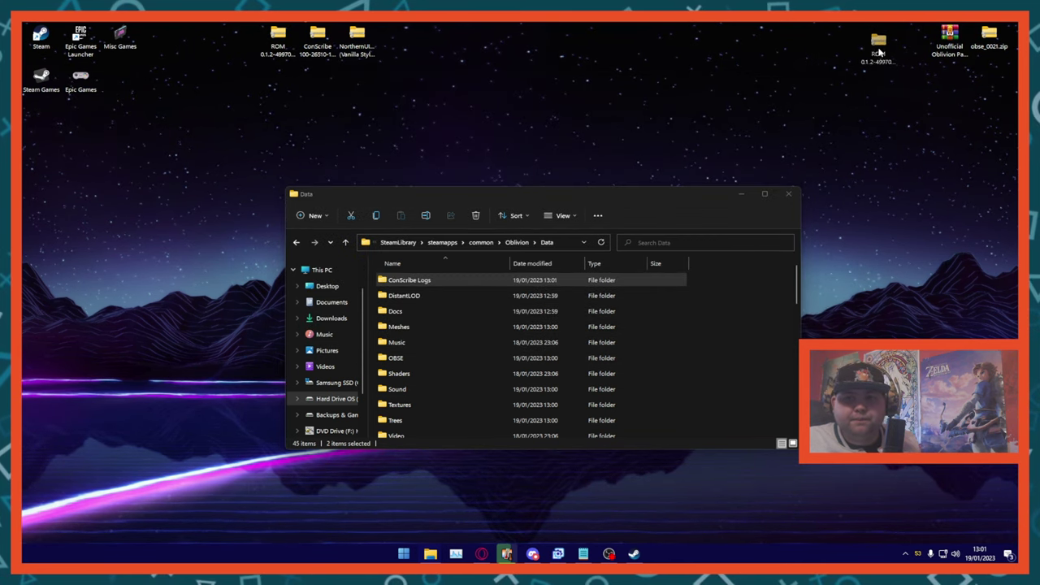
pyautogui.moveTo(901, 40); pyautogui.dragTo(904, 41)
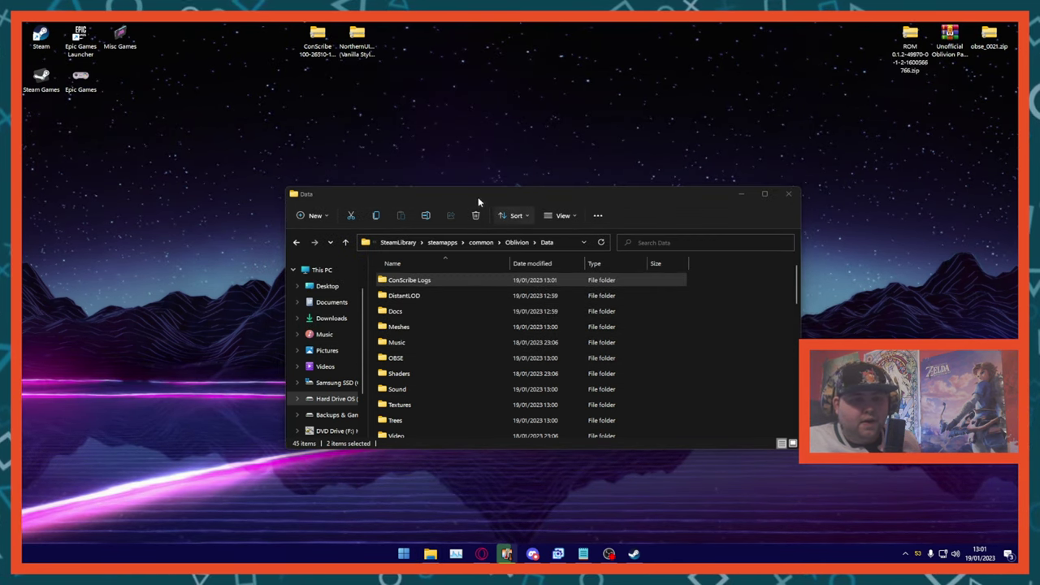
# Extract the OBSE folder and ConScribe_readme.rtf from the ConScribe archive into the Data folder, and check the Data folder's OBSE subfolder
pyautogui.doubleClick(320, 41)
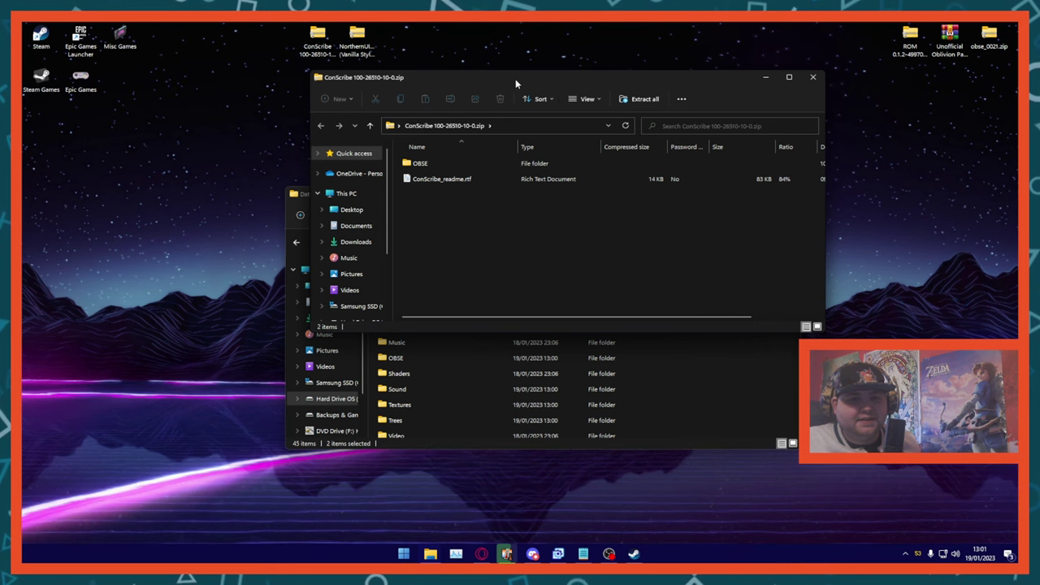
pyautogui.moveTo(515, 83); pyautogui.dragTo(893, 127)
pyautogui.moveTo(854, 225); pyautogui.dragTo(856, 182)
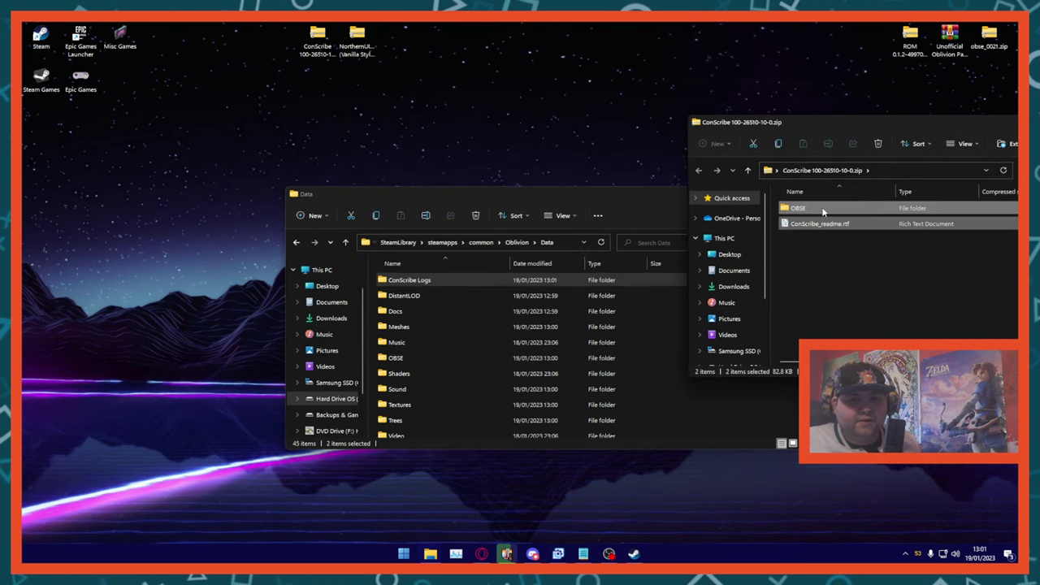
pyautogui.moveTo(823, 212); pyautogui.dragTo(735, 429)
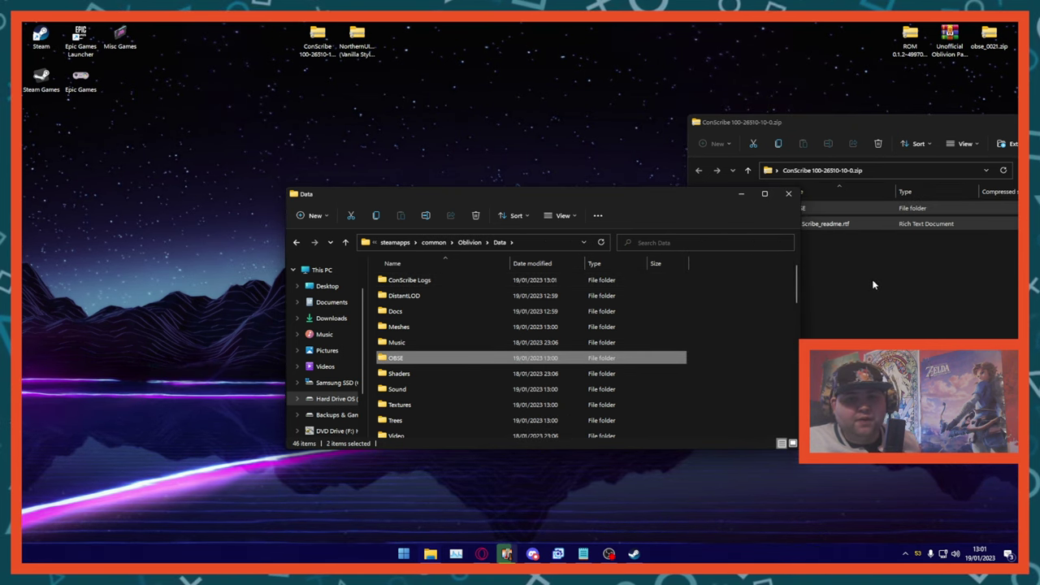
pyautogui.doubleClick(431, 362)
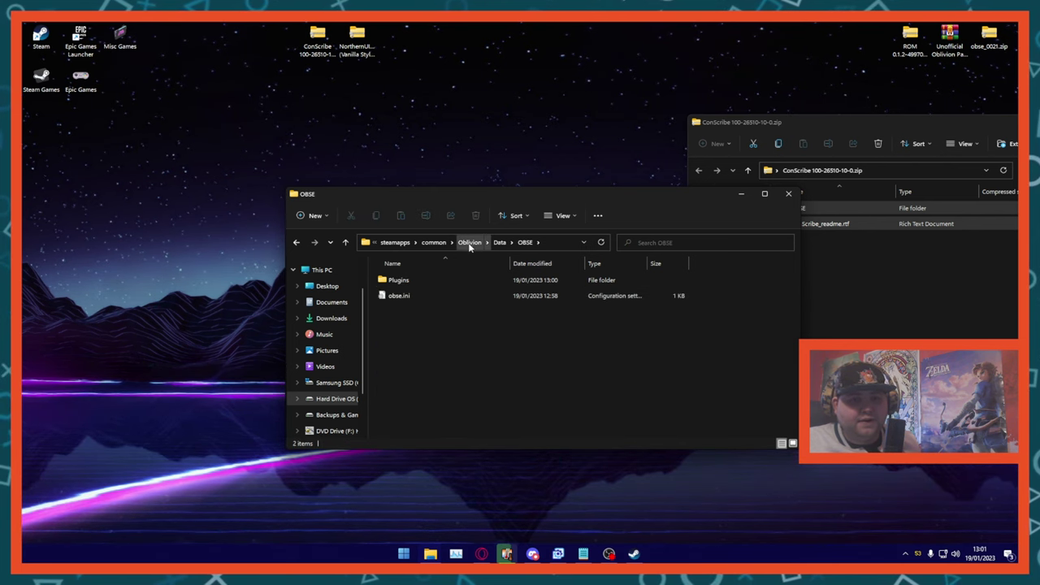
# Close the ConScribe archive window and move its file beside the ROM archive on the desktop
pyautogui.moveTo(937, 119); pyautogui.dragTo(583, 138)
pyautogui.click(845, 139)
pyautogui.moveTo(317, 39); pyautogui.dragTo(840, 57)
# Open the NorthernUIAway archive and extract its Fonts, menus, OBSE and Textures folders into the game's Data folder
pyautogui.doubleClick(358, 36)
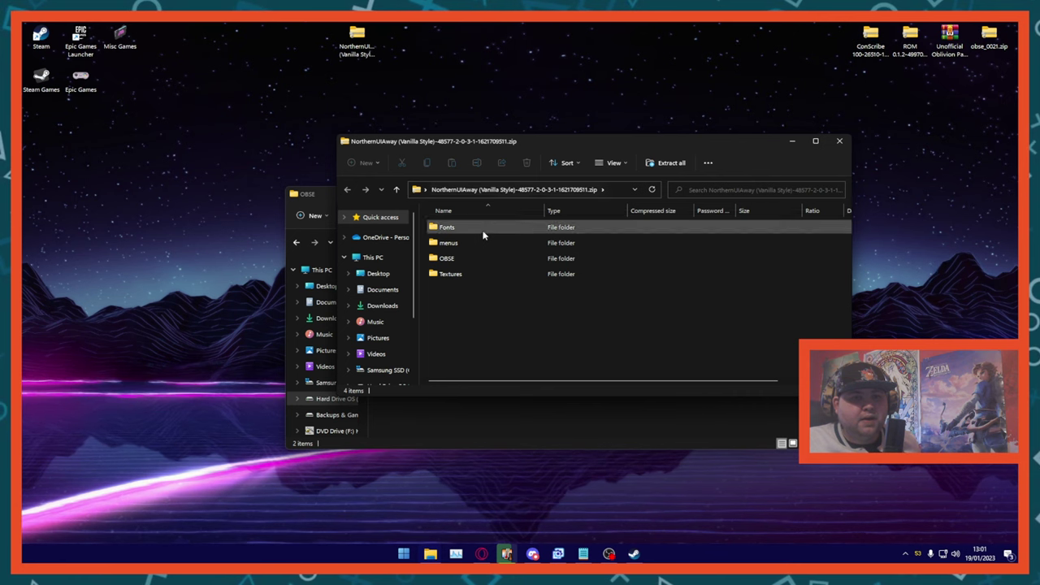
pyautogui.moveTo(445, 144); pyautogui.dragTo(853, 179)
pyautogui.click(498, 242)
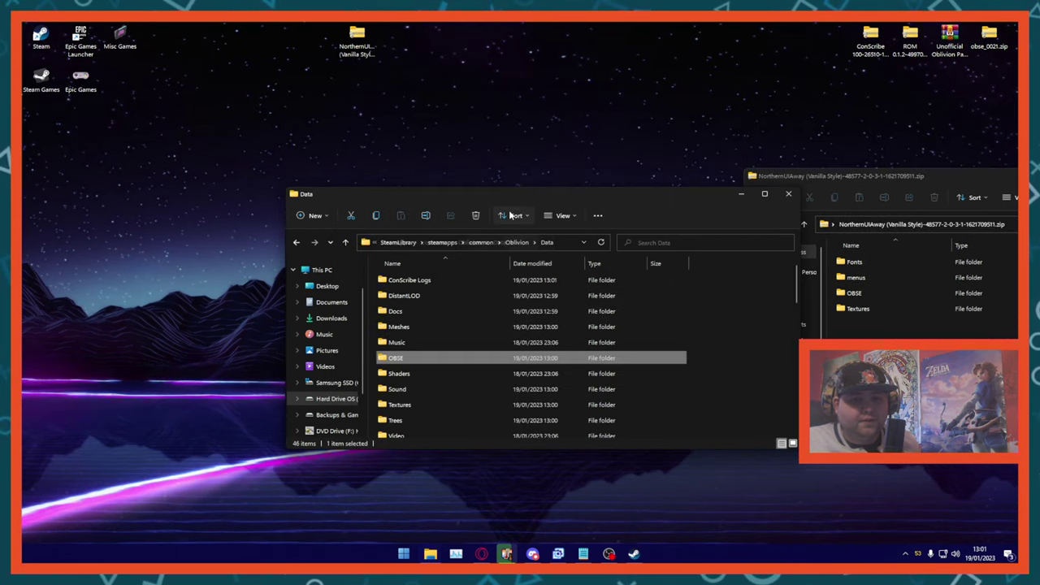
pyautogui.moveTo(511, 202); pyautogui.dragTo(417, 87)
pyautogui.moveTo(854, 293); pyautogui.dragTo(618, 280)
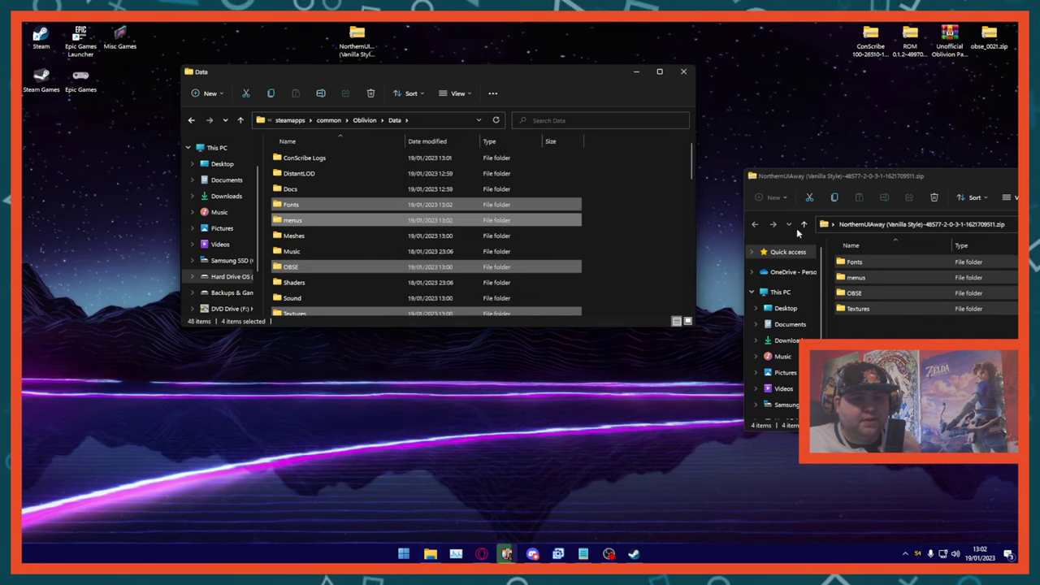
# Close the NorthernUIAway archive and the Data folder, and move the archive file beside ConScribe on the desktop
pyautogui.moveTo(866, 179); pyautogui.dragTo(401, 171)
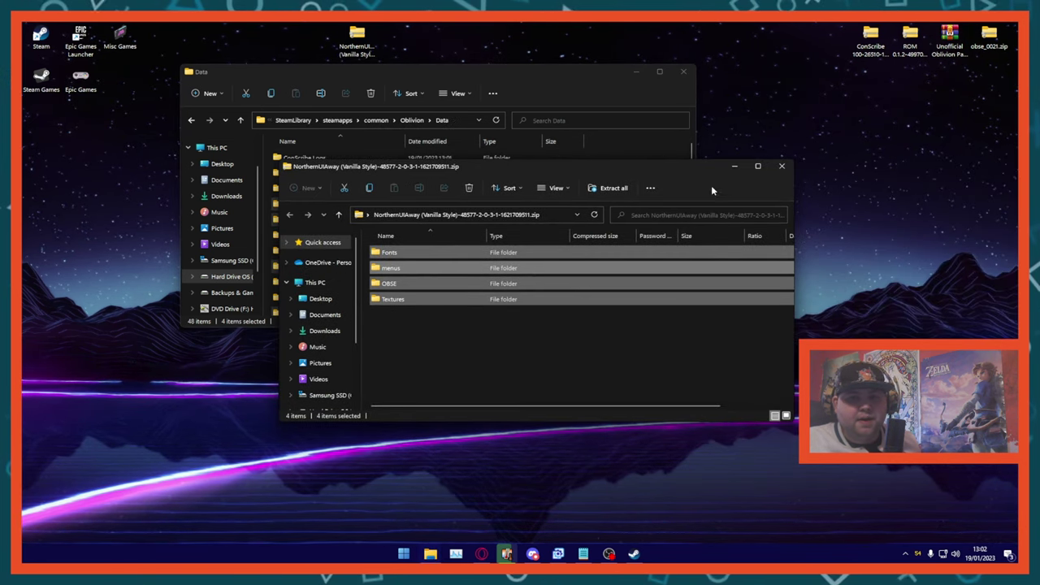
pyautogui.click(782, 166)
pyautogui.click(683, 72)
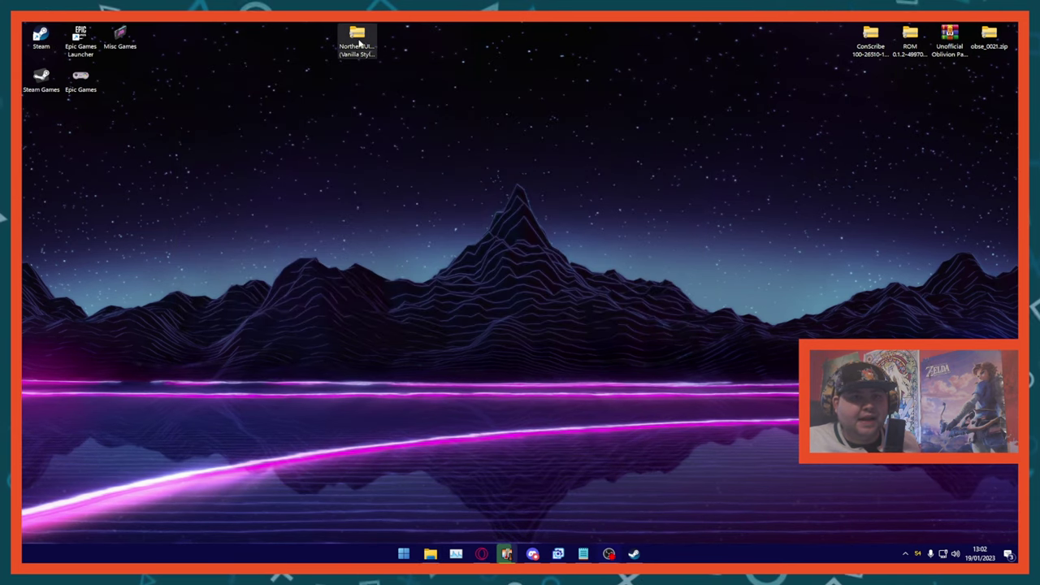
pyautogui.moveTo(360, 45); pyautogui.dragTo(832, 41)
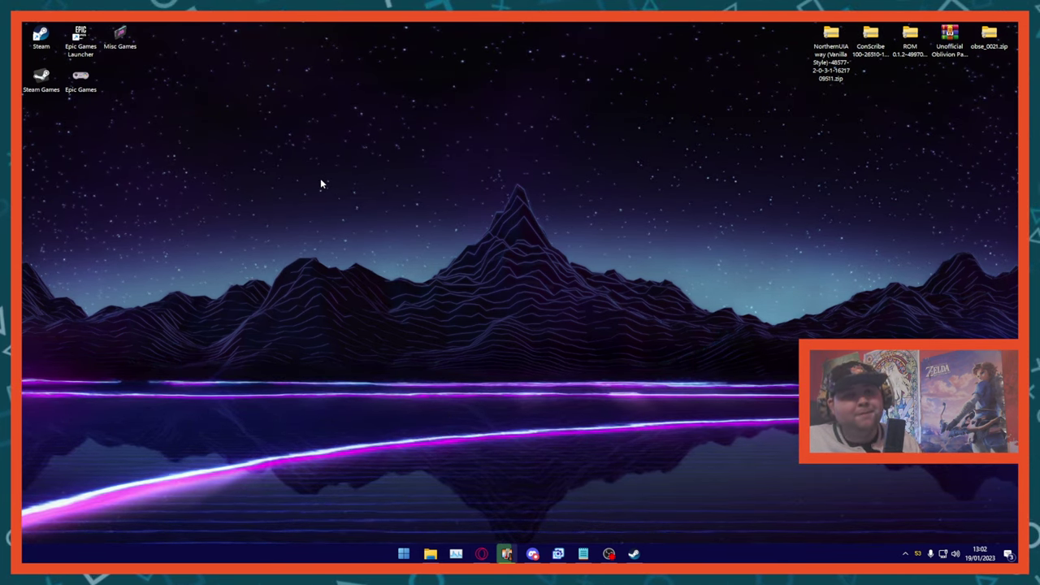
# Launch The Elder Scrolls IV Oblivion from the desktop's Steam Games folder and minimize the folder window
pyautogui.click(45, 82)
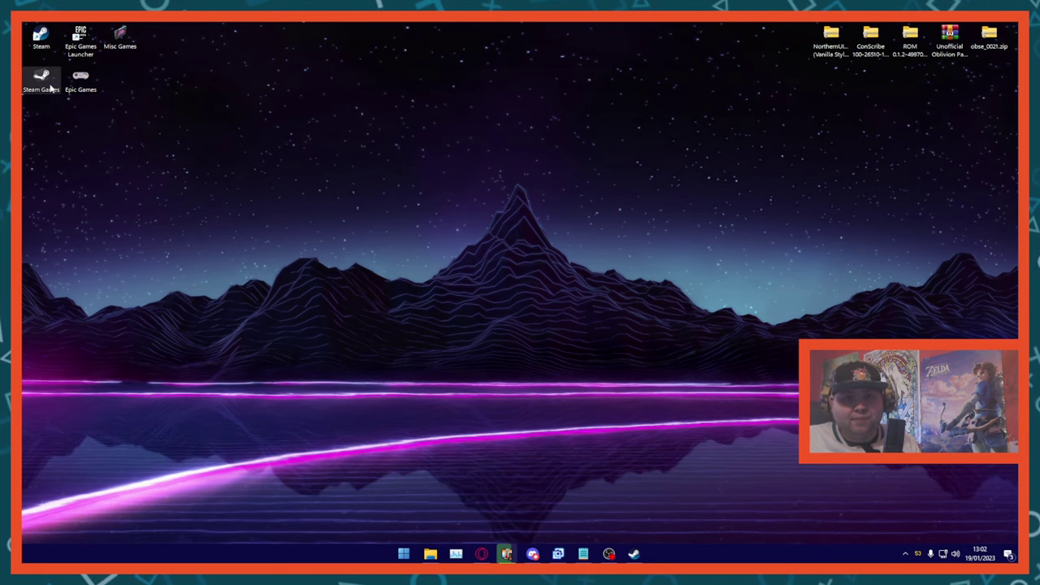
pyautogui.doubleClick(44, 81)
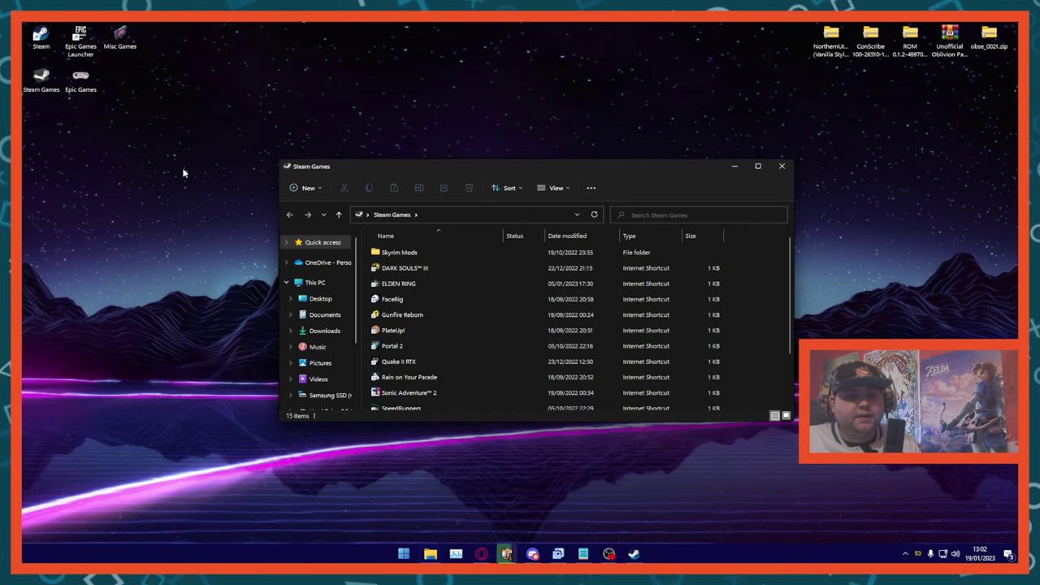
pyautogui.scroll(-2, 414, 296)
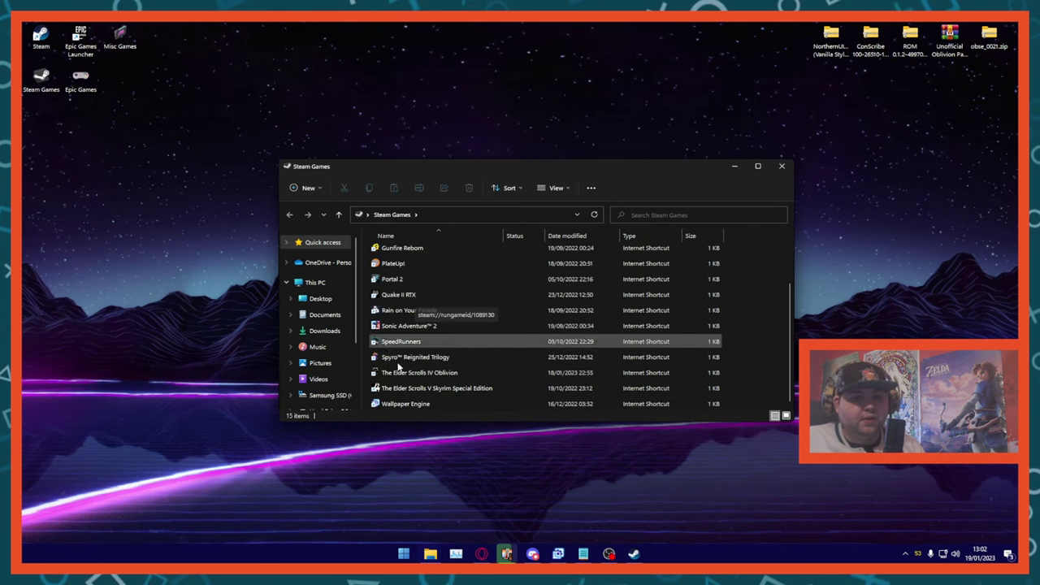
pyautogui.doubleClick(402, 372)
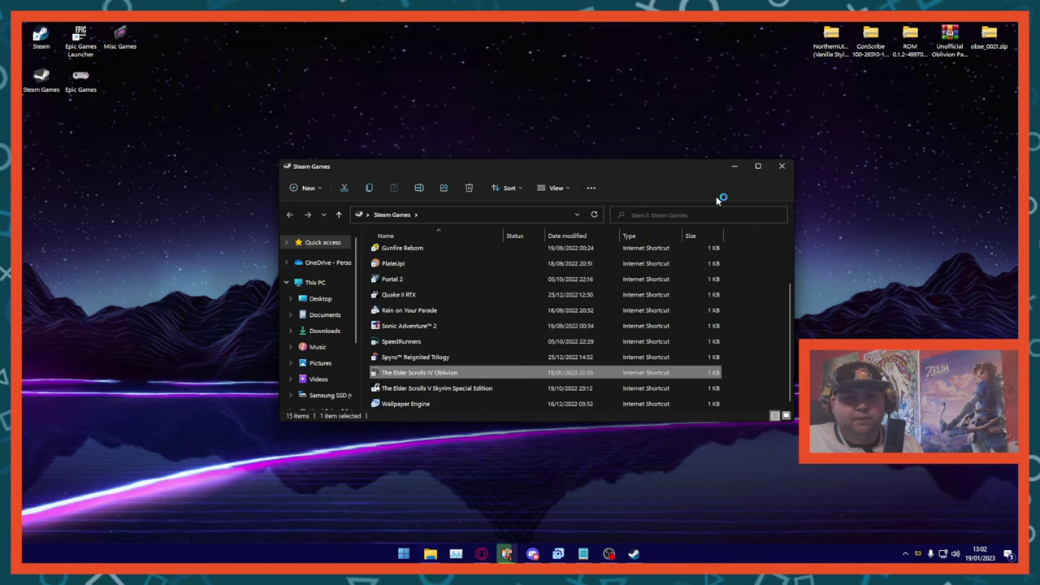
pyautogui.click(735, 167)
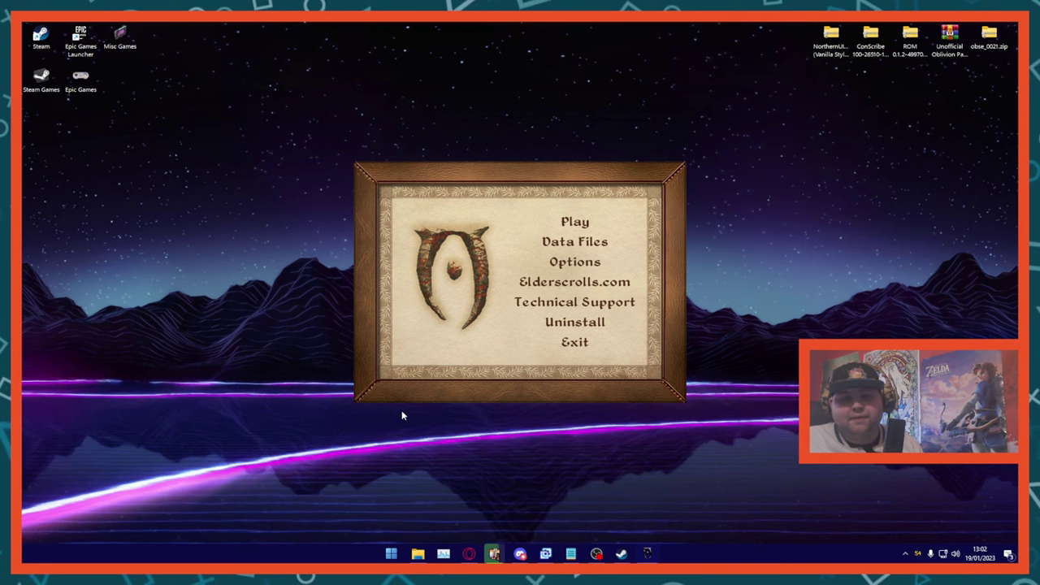
# Enable Oblivion Citadel Door Fix.esp, Oblivion.esm, RandomizerQuestItem_ddm.esp, Unofficial Oblivion Patch.esp and UOP Vampire Aging & Face Fix.esp in the launcher's data files
pyautogui.click(575, 242)
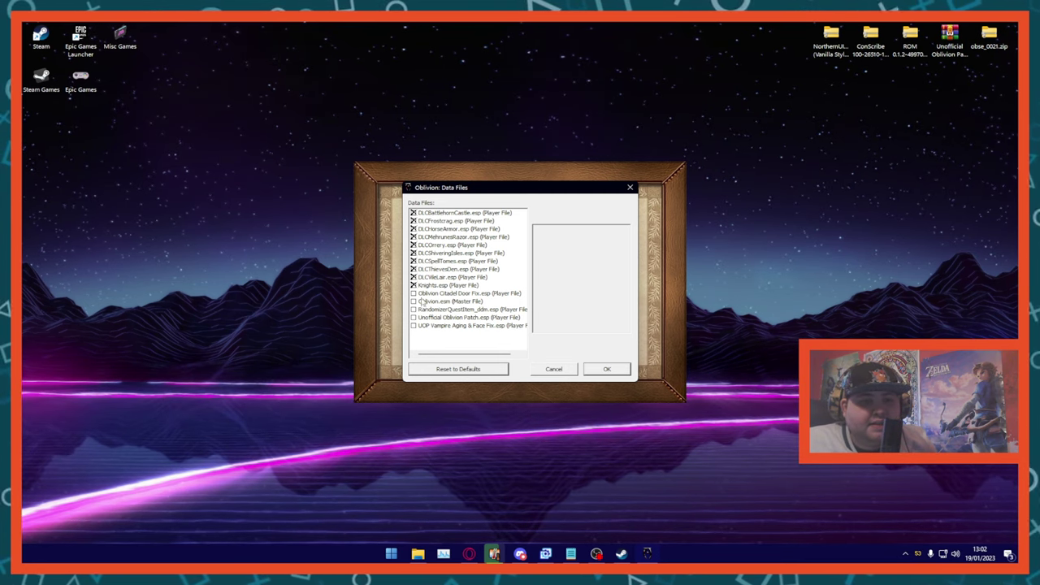
pyautogui.click(414, 294)
pyautogui.click(414, 301)
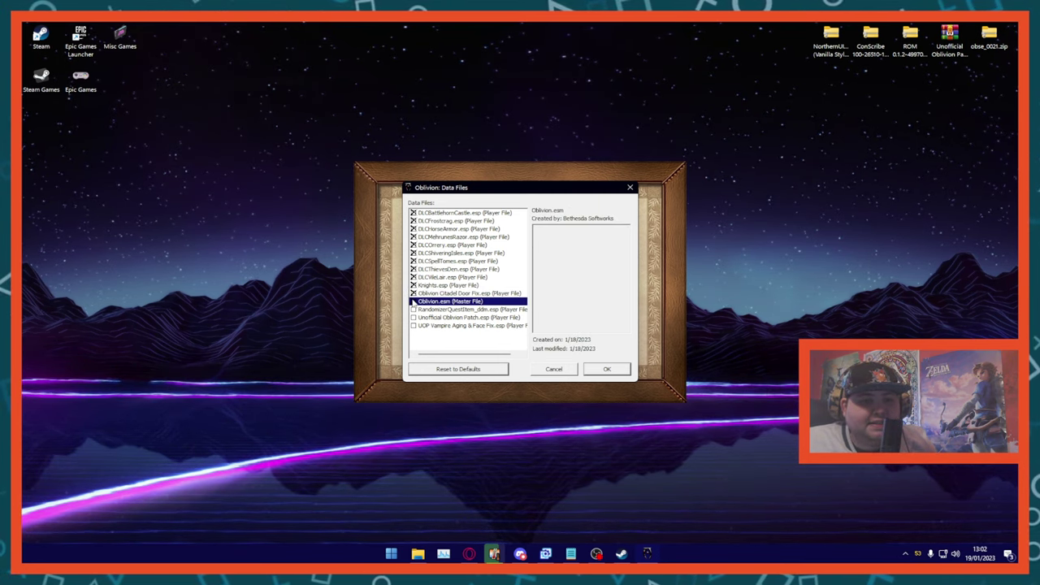
pyautogui.click(415, 310)
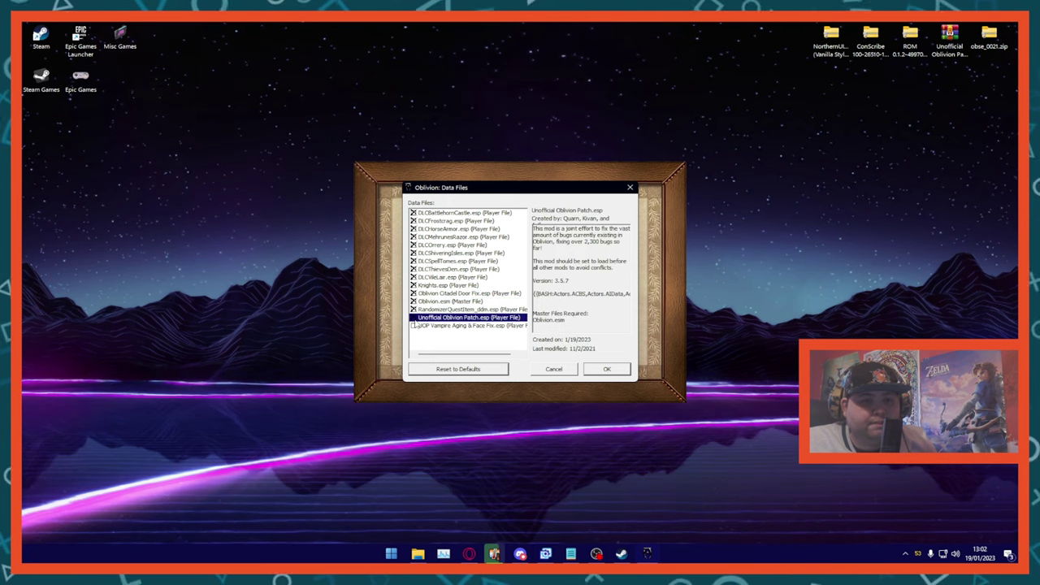
pyautogui.click(413, 325)
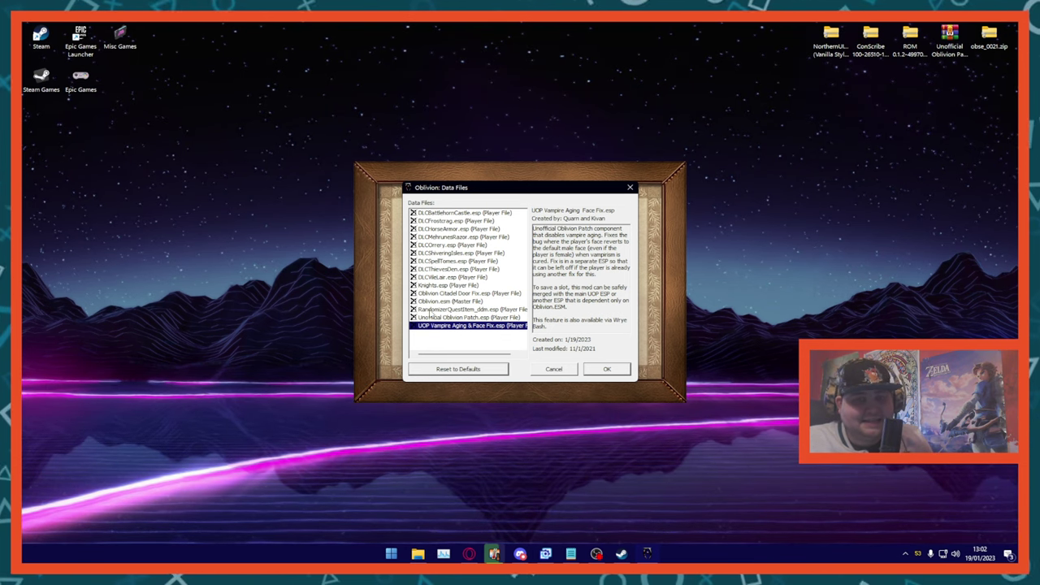
pyautogui.click(431, 310)
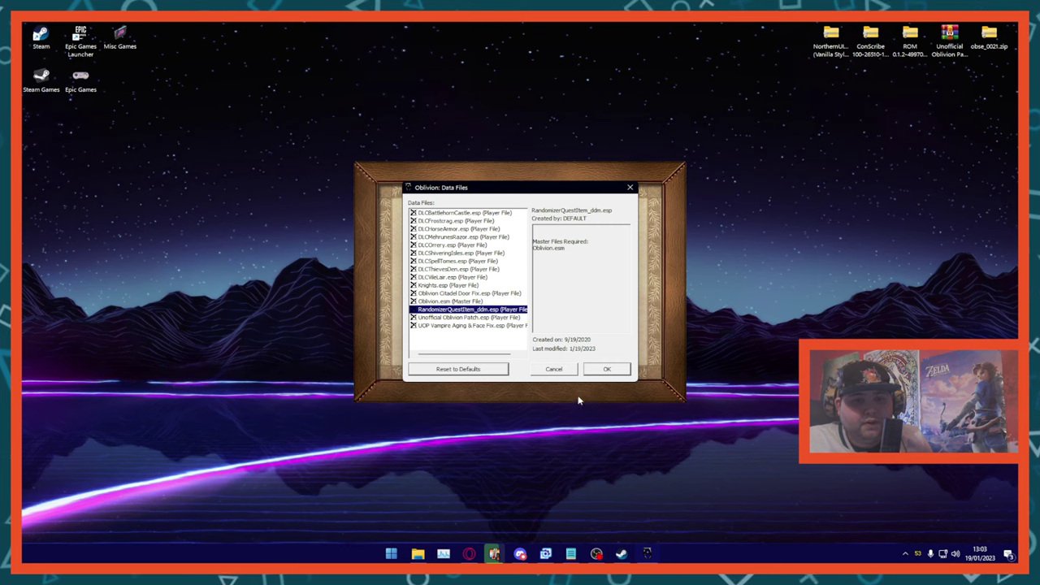
pyautogui.click(607, 369)
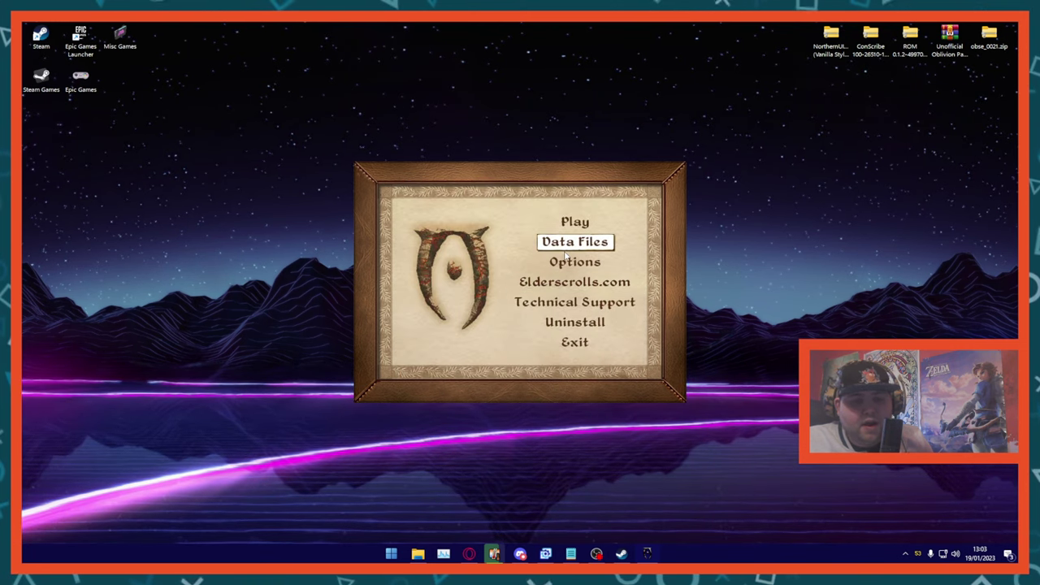
# Review the launcher's graphics and resolution options, and leave them without making changes
pyautogui.click(569, 262)
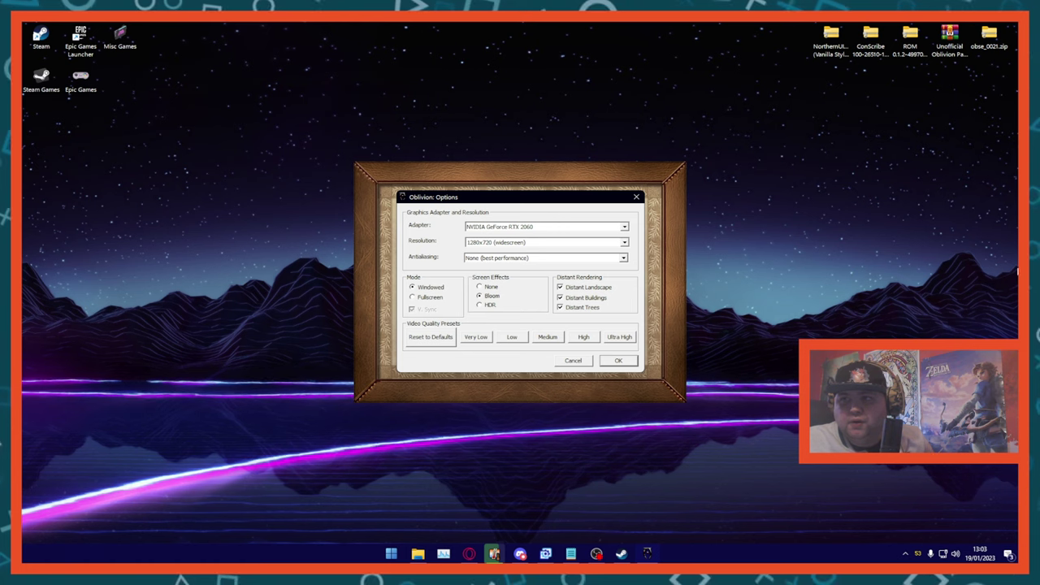
pyautogui.click(582, 360)
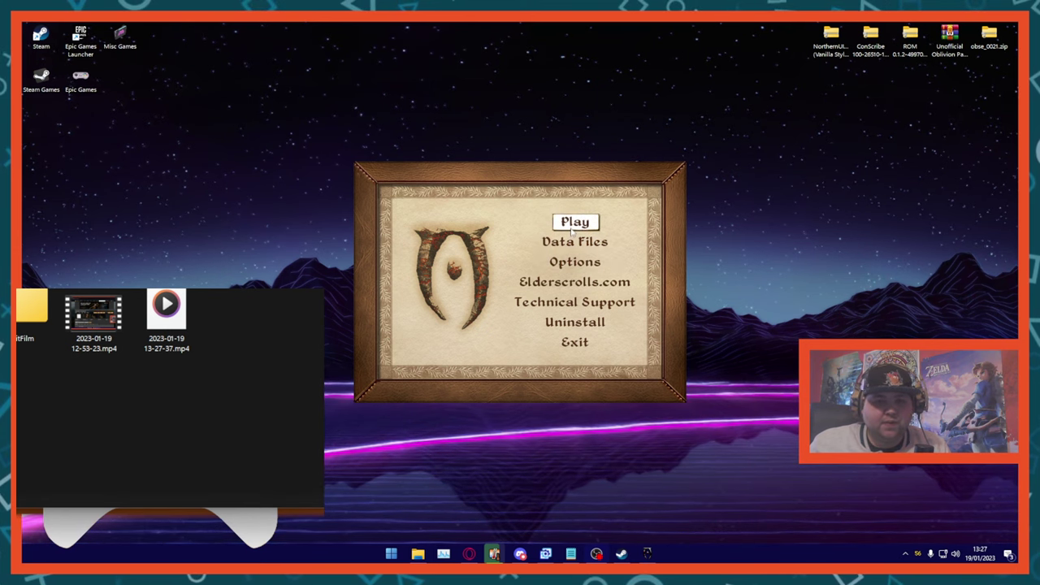
# Start the game from the launcher, bring its window into focus and open the main menu's options
pyautogui.click(575, 222)
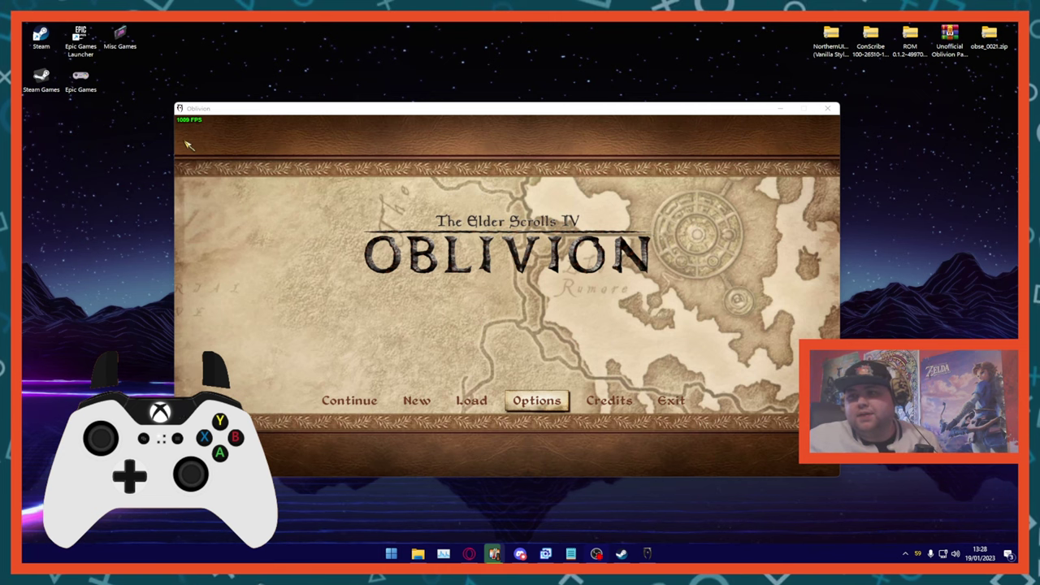
pyautogui.click(184, 138)
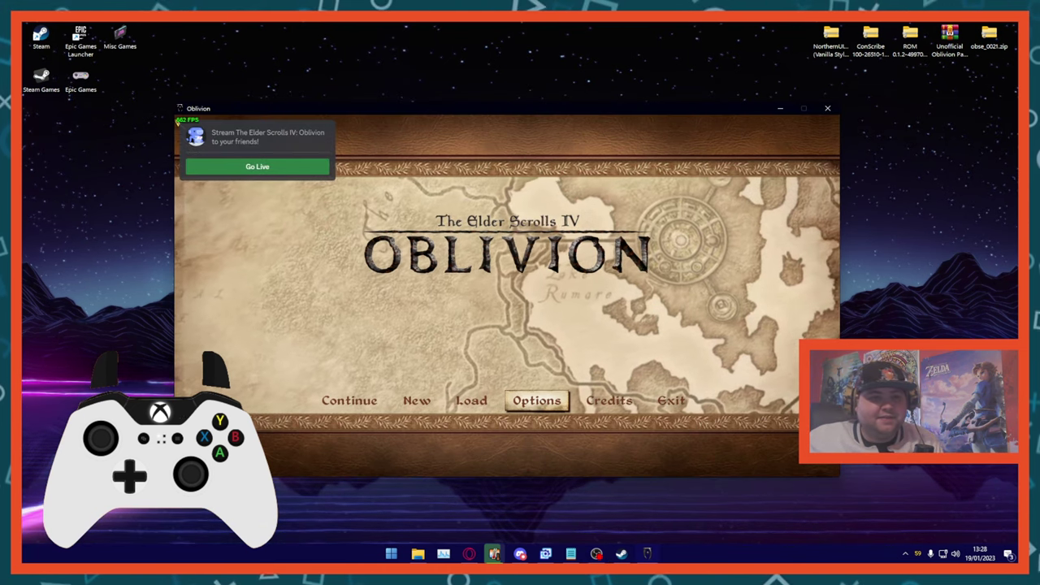
pyautogui.press('Left')
pyautogui.press('Left')
pyautogui.press('Left')
pyautogui.press('Right')
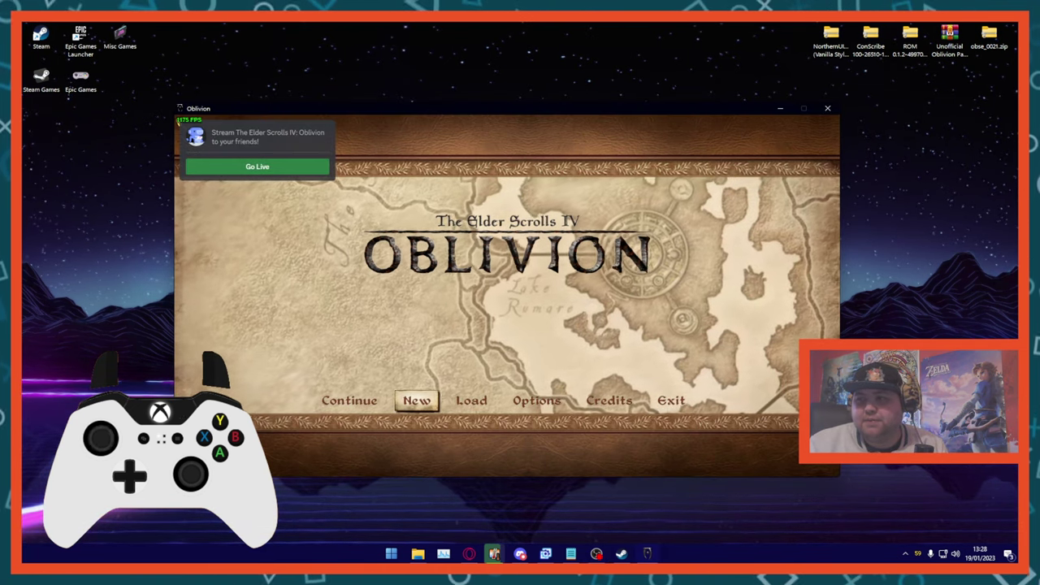
pyautogui.press('Right')
pyautogui.press('Right')
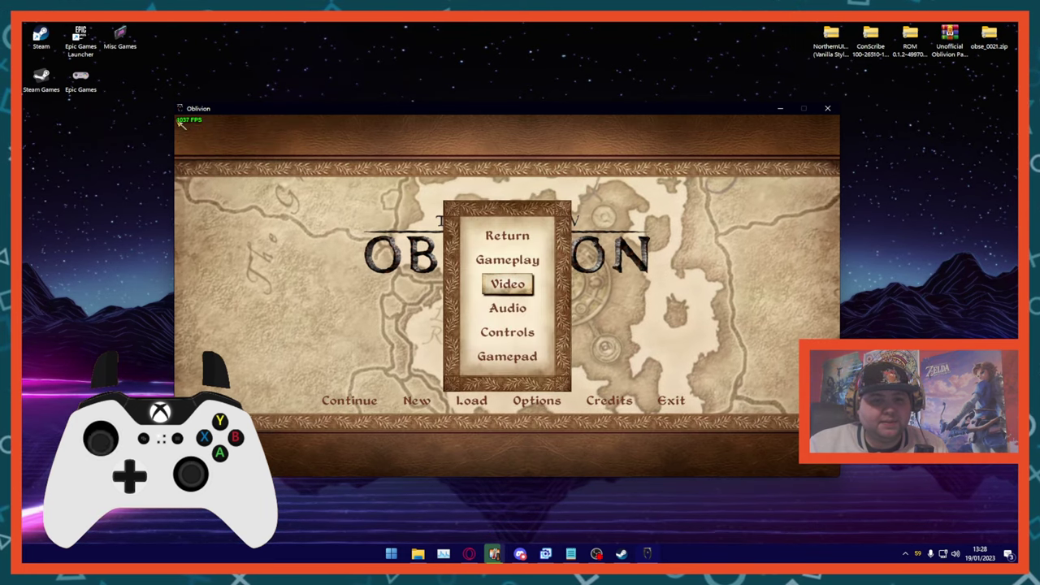
# Open the gamepad settings and set the horizontal look sensitivity, Look Sens. (X), to 1
pyautogui.press('Return')
pyautogui.press('Down')
pyautogui.press('Down')
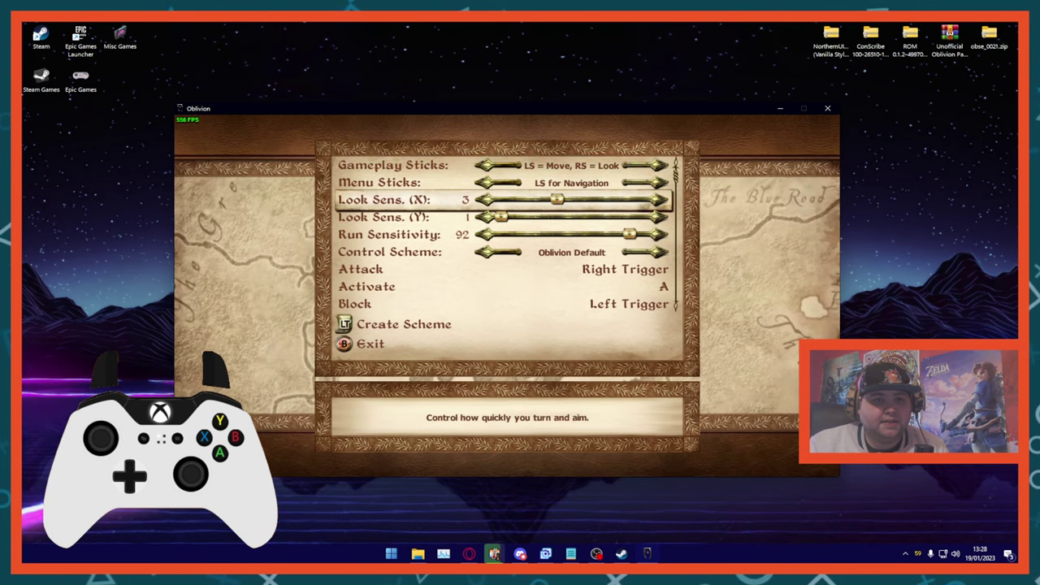
pyautogui.press('Left')
pyautogui.press('Left')
# Examine the gamepad button assignments, cancel naming a new control scheme and leave the gamepad settings
pyautogui.press('Up')
pyautogui.press('Down')
pyautogui.press('Down')
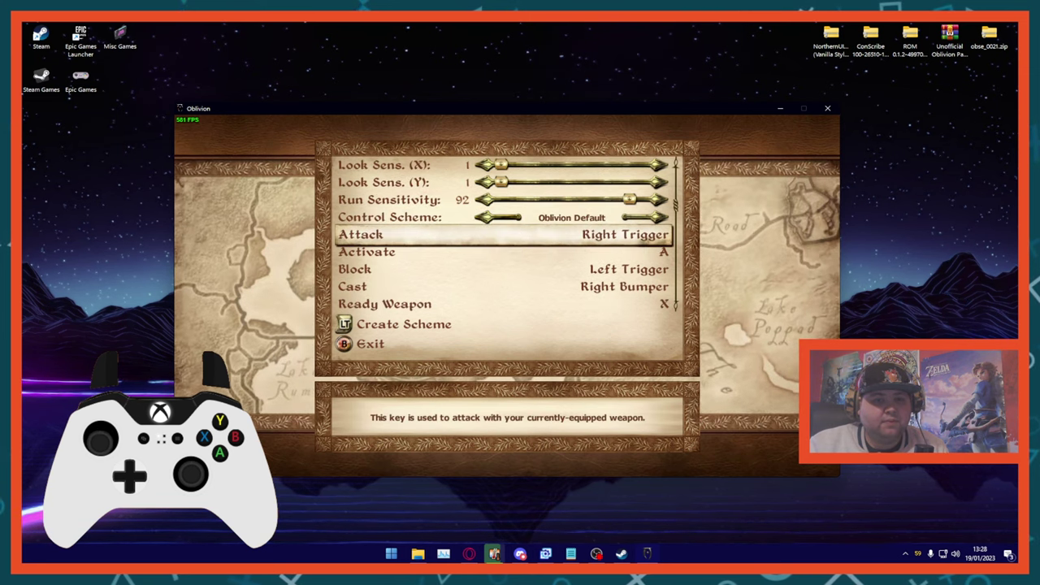
pyautogui.press('Down')
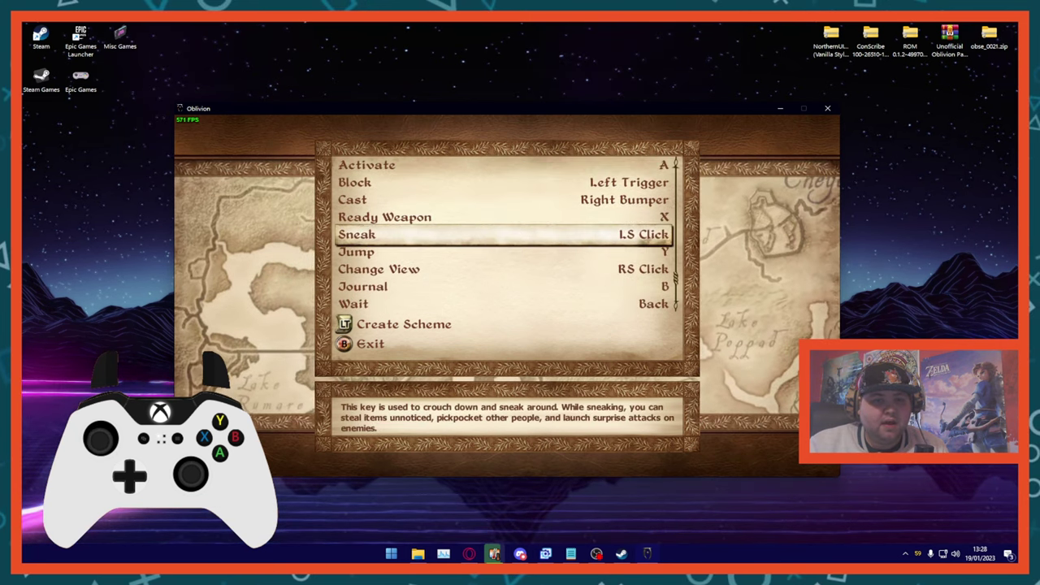
pyautogui.press('Escape')
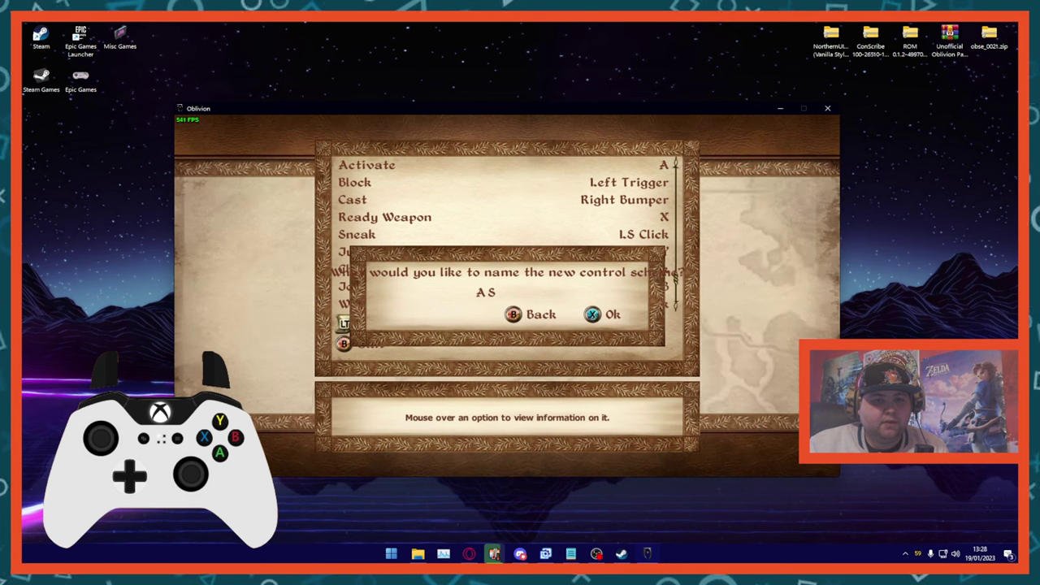
pyautogui.click(532, 315)
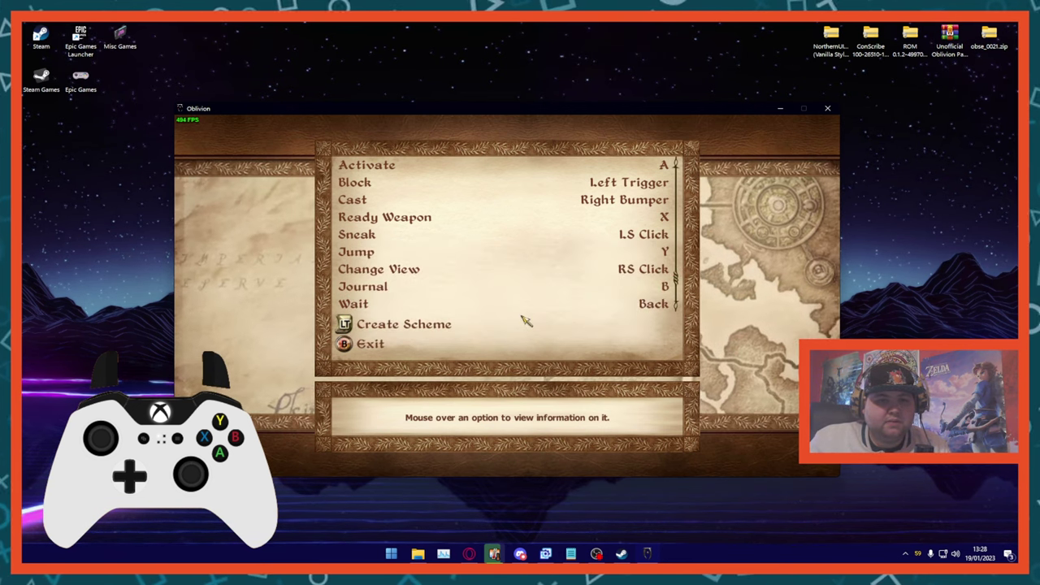
pyautogui.scroll(7, 512, 308)
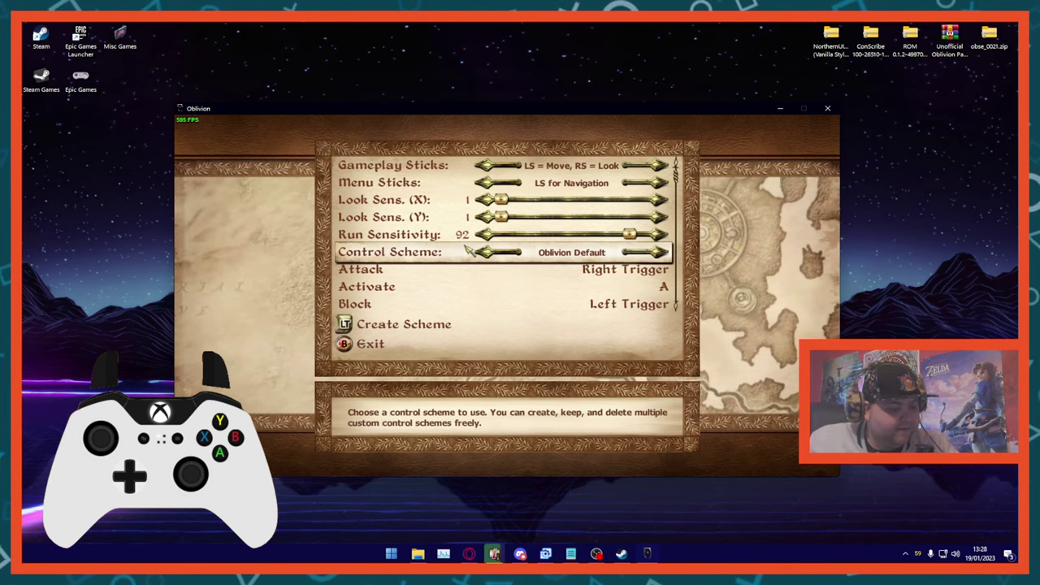
pyautogui.press('Escape')
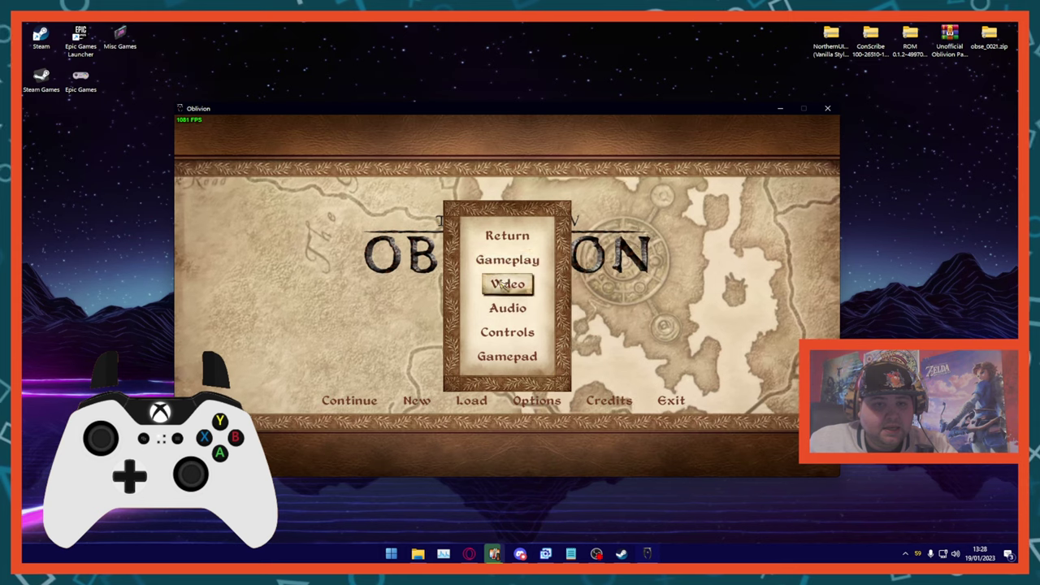
# Check the mouse sensitivity and stick control options, and return to the main menu without changes
pyautogui.click(507, 356)
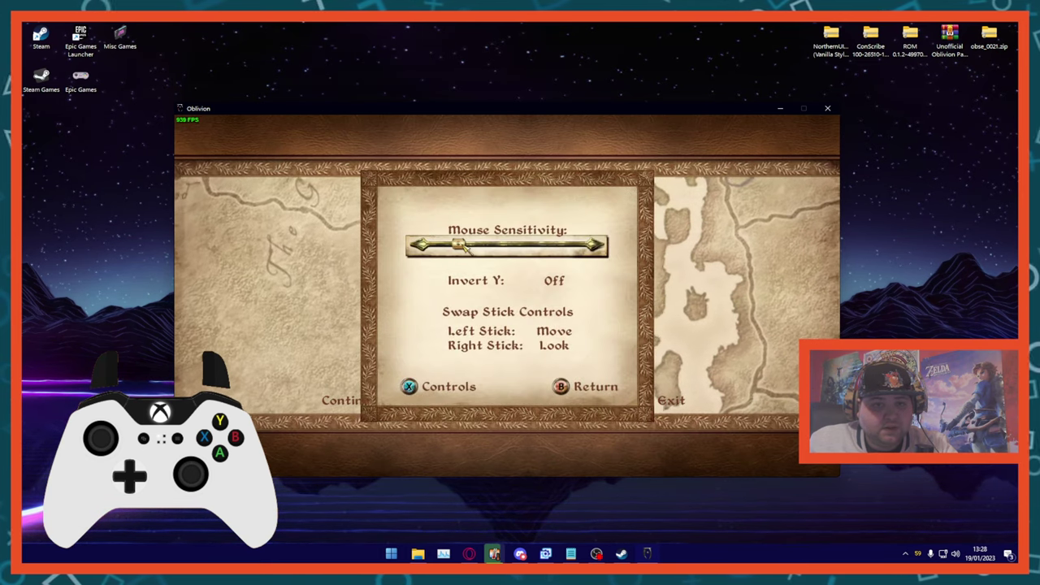
pyautogui.click(577, 388)
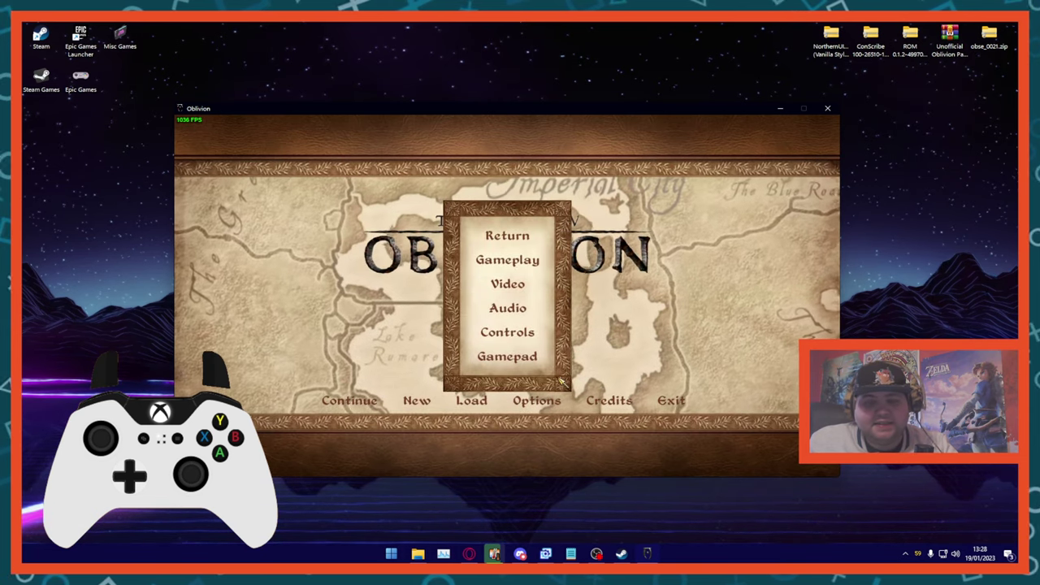
pyautogui.click(512, 237)
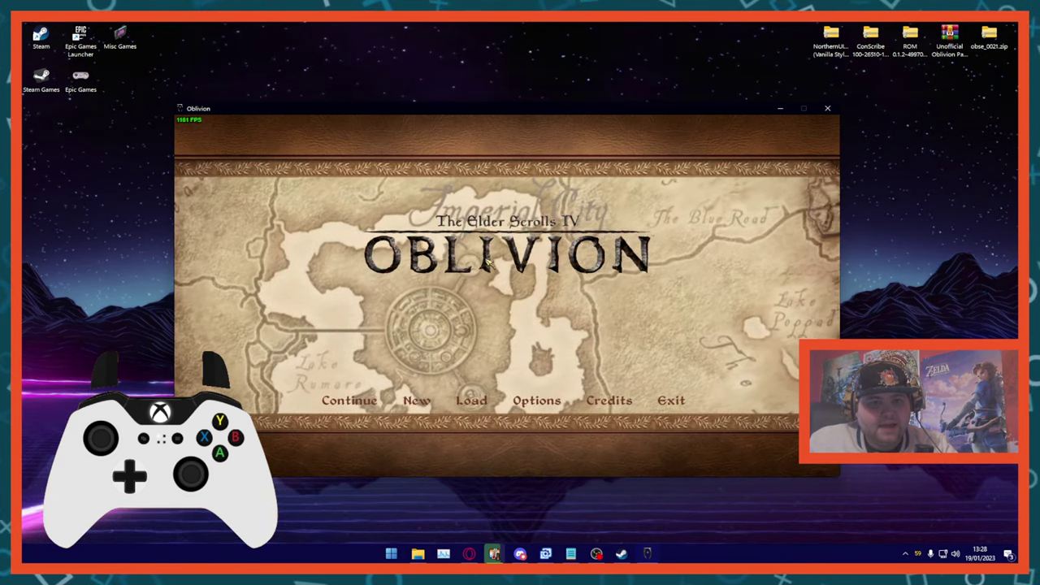
# Find the level 1 saved game Save 3 with 00:12:07 play time and load it
pyautogui.click(455, 400)
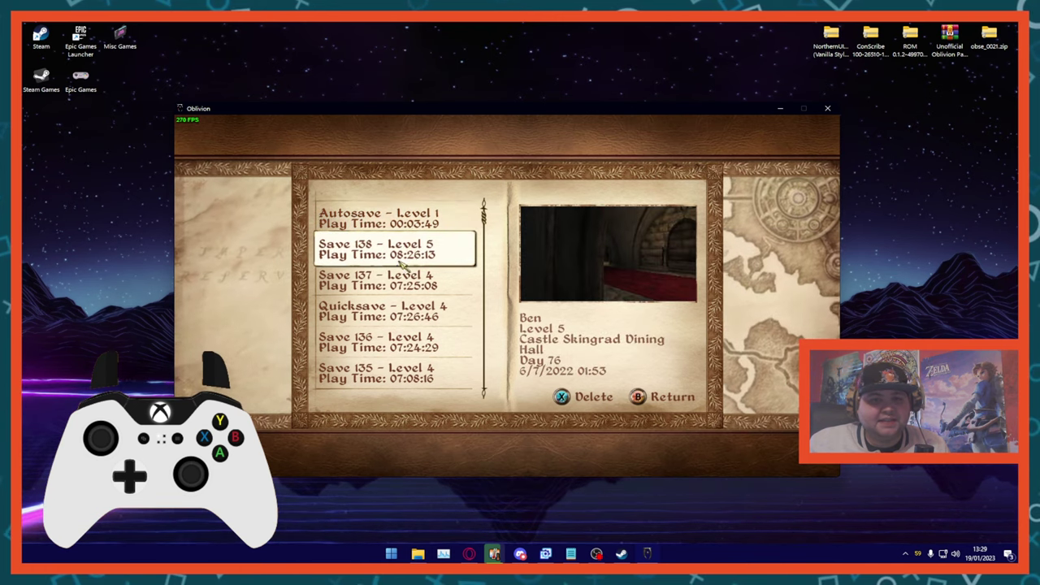
pyautogui.scroll(-2, 406, 350)
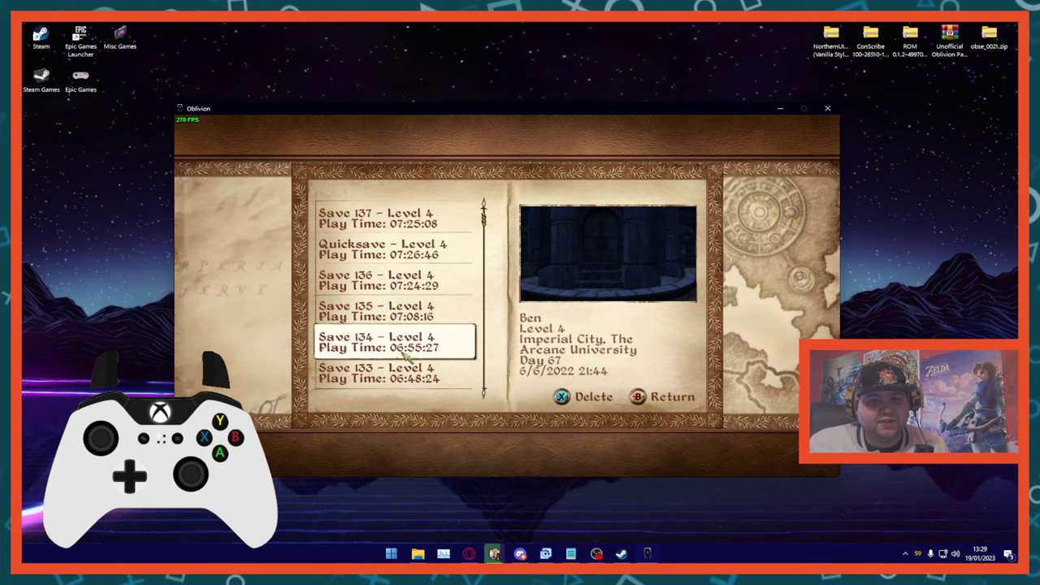
pyautogui.scroll(1, 406, 348)
pyautogui.scroll(-14, 404, 322)
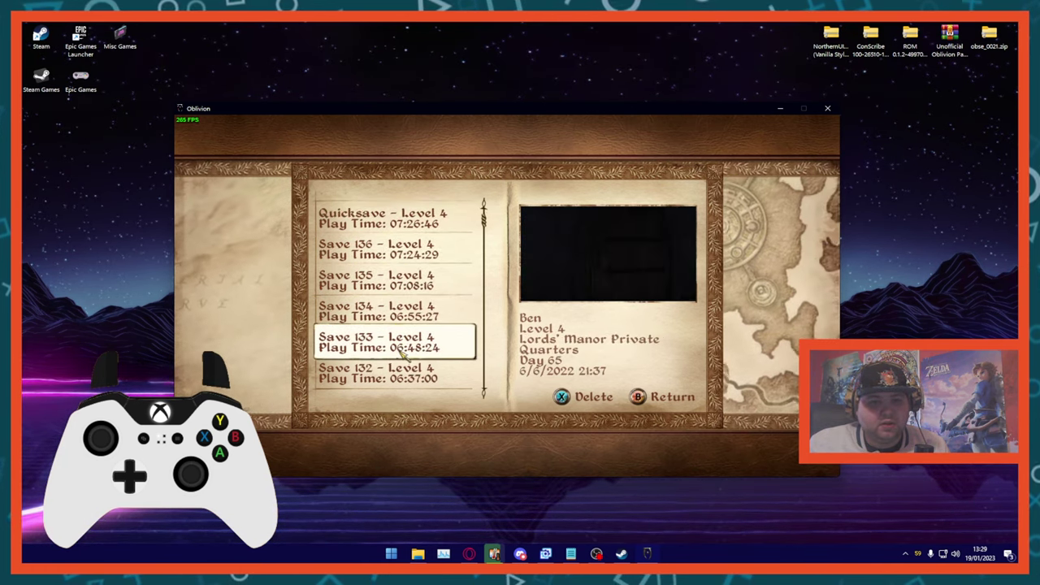
pyautogui.scroll(-20, 401, 349)
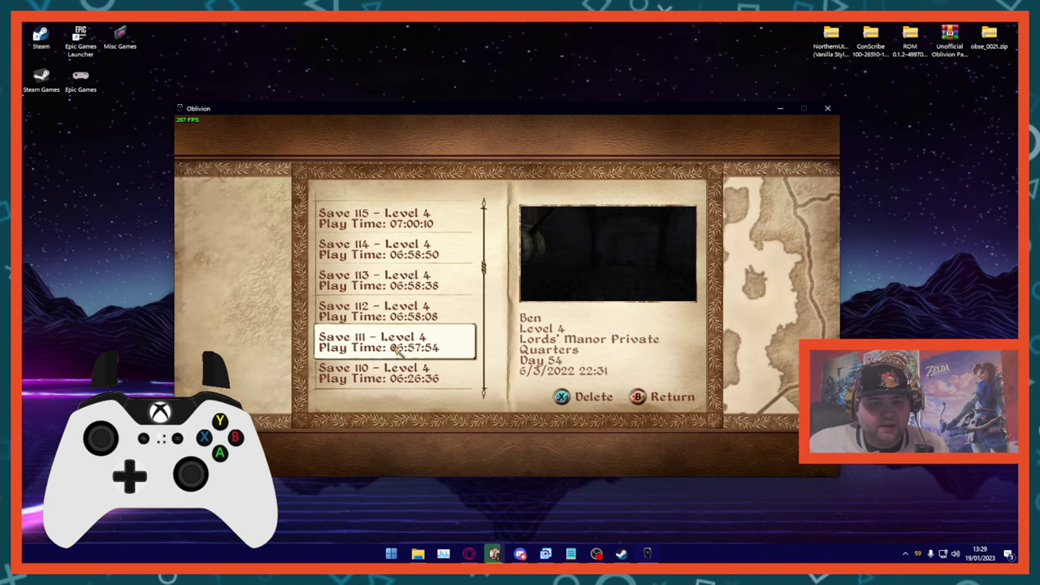
pyautogui.scroll(2, 403, 309)
pyautogui.scroll(1, 406, 273)
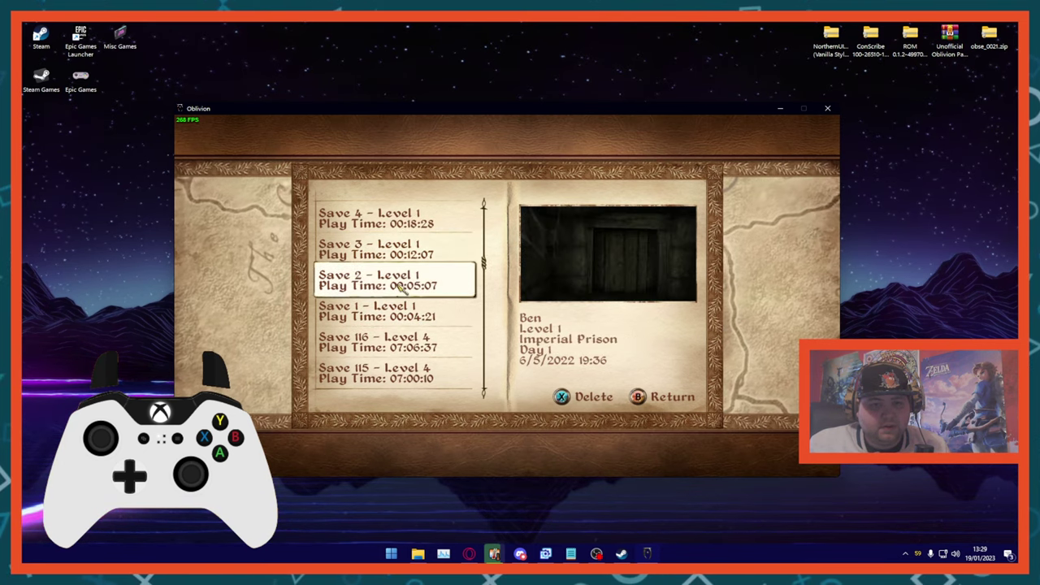
pyautogui.scroll(1, 397, 260)
pyautogui.scroll(-2, 399, 272)
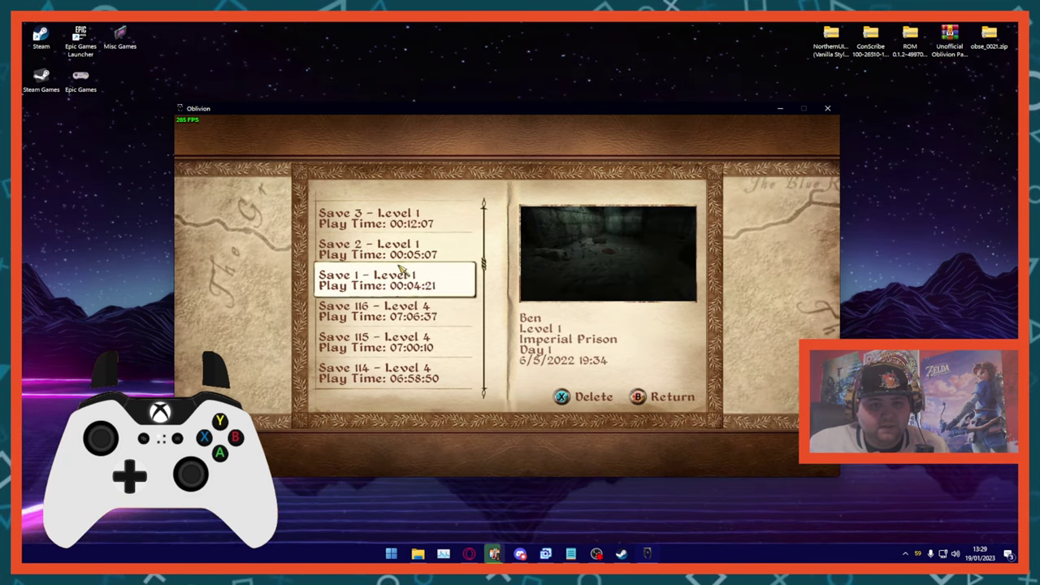
pyautogui.click(393, 214)
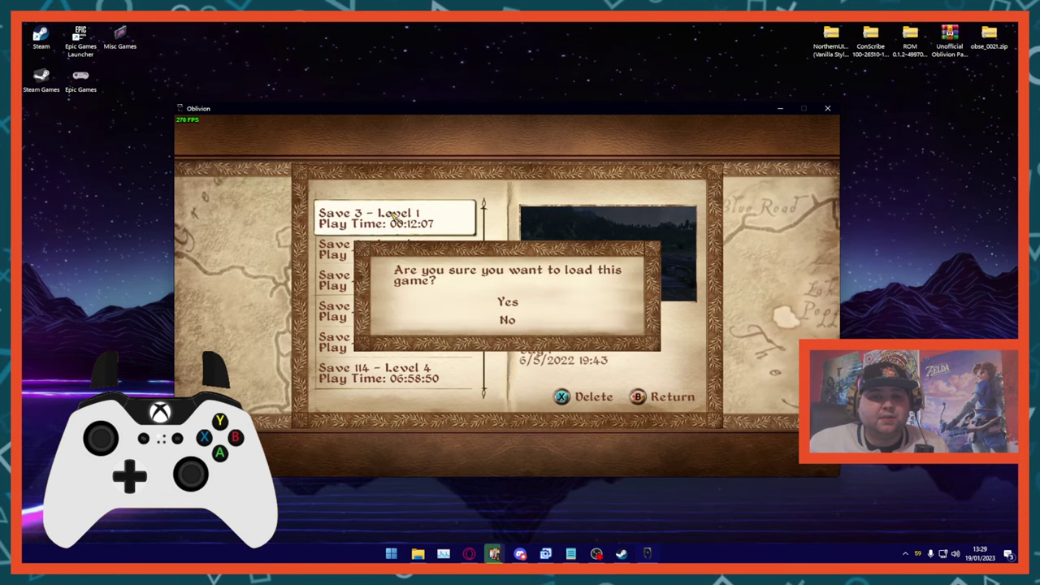
pyautogui.click(505, 299)
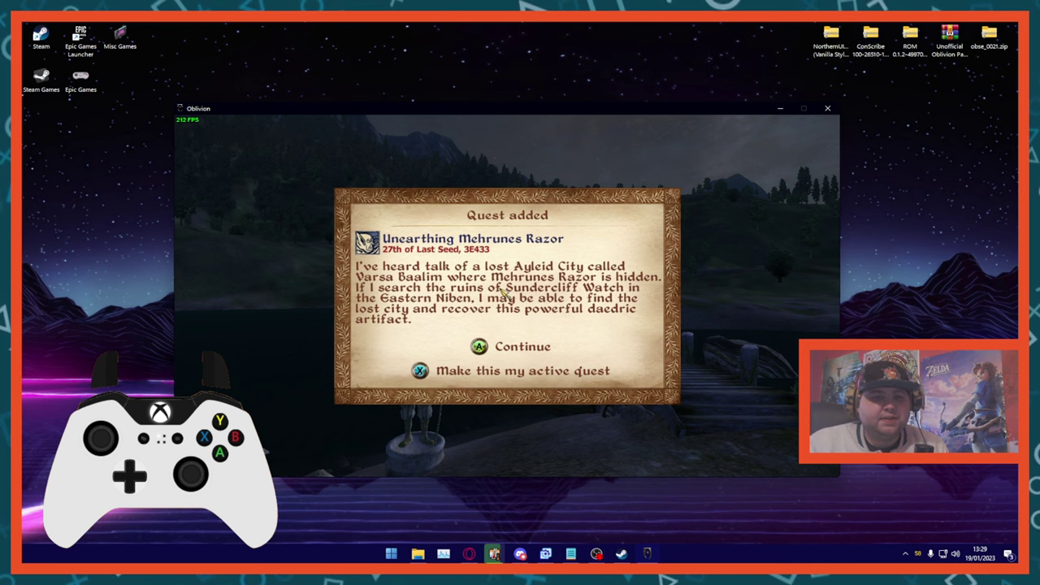
# Continue past the added and completed quest messages without making any of them the active quest
pyautogui.click(518, 347)
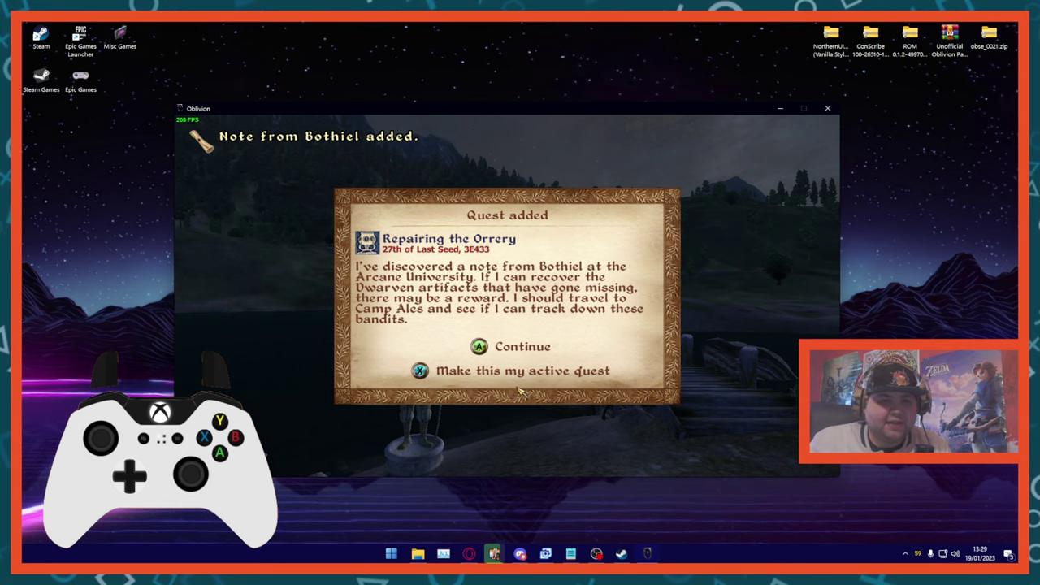
pyautogui.click(510, 346)
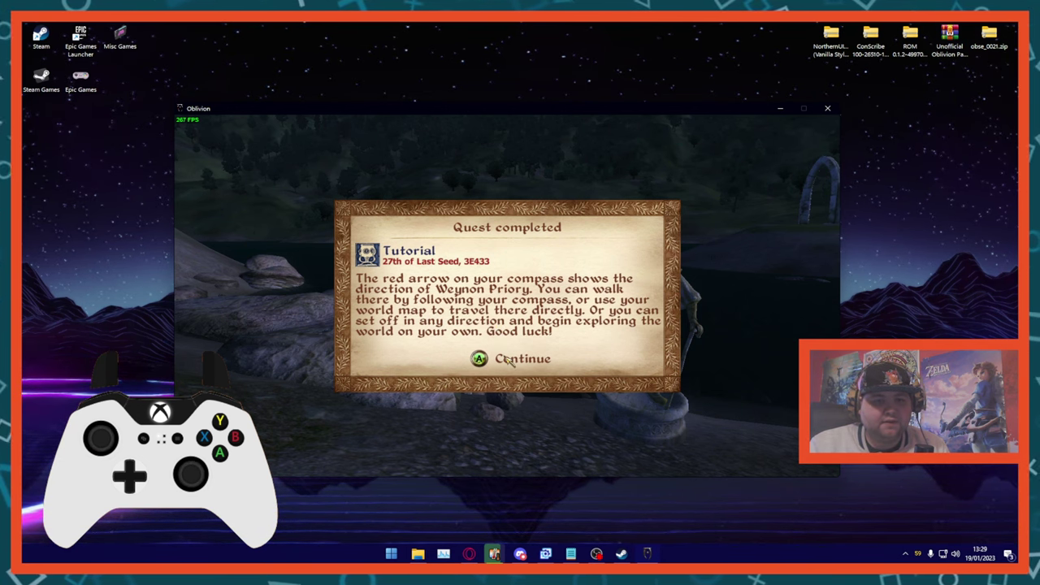
pyautogui.click(510, 361)
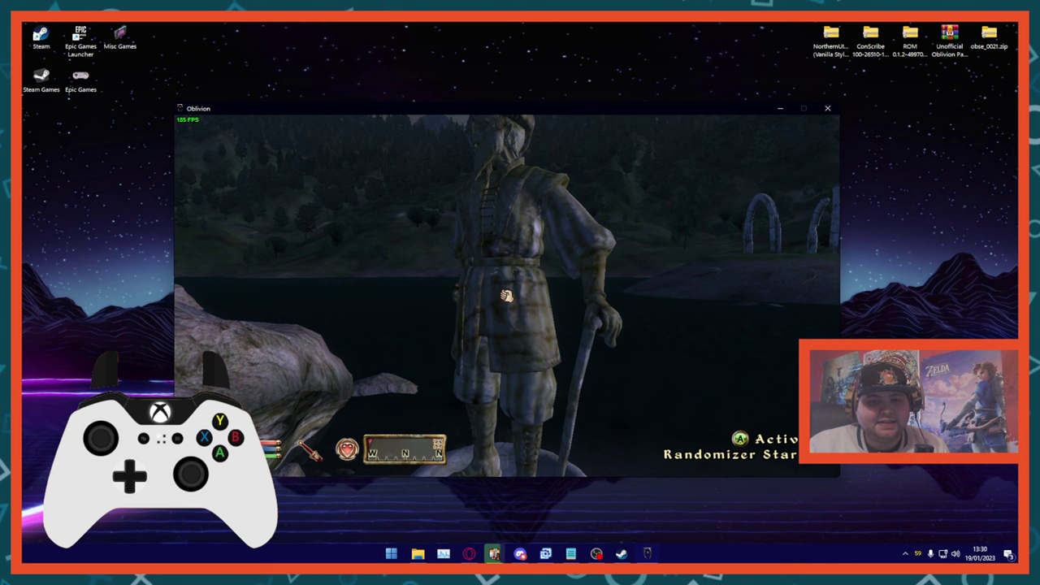
# Activate the randomizer start statue outside the sewer exit and begin a New Random Run
pyautogui.press('e')
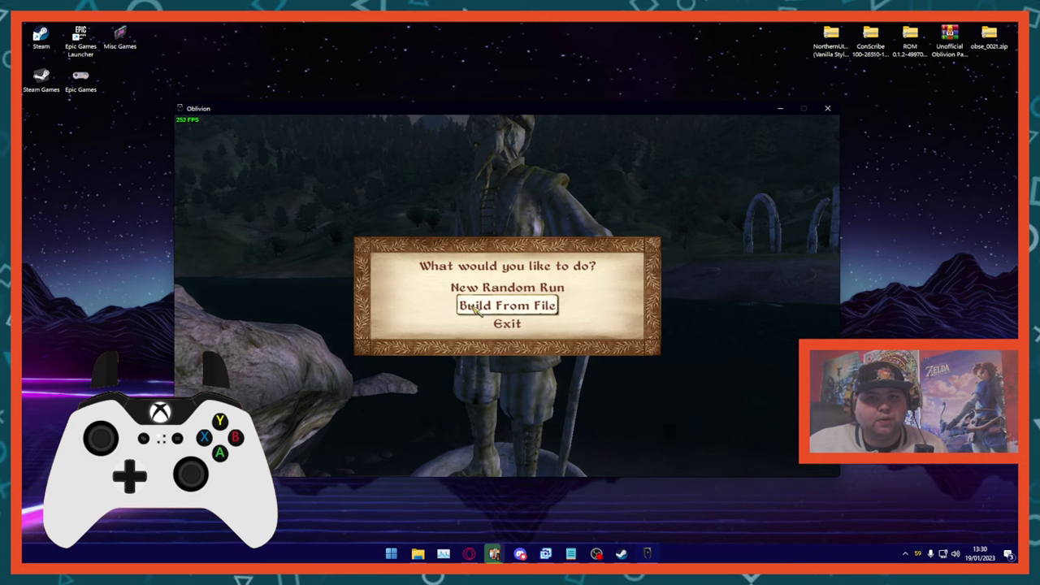
pyautogui.click(476, 290)
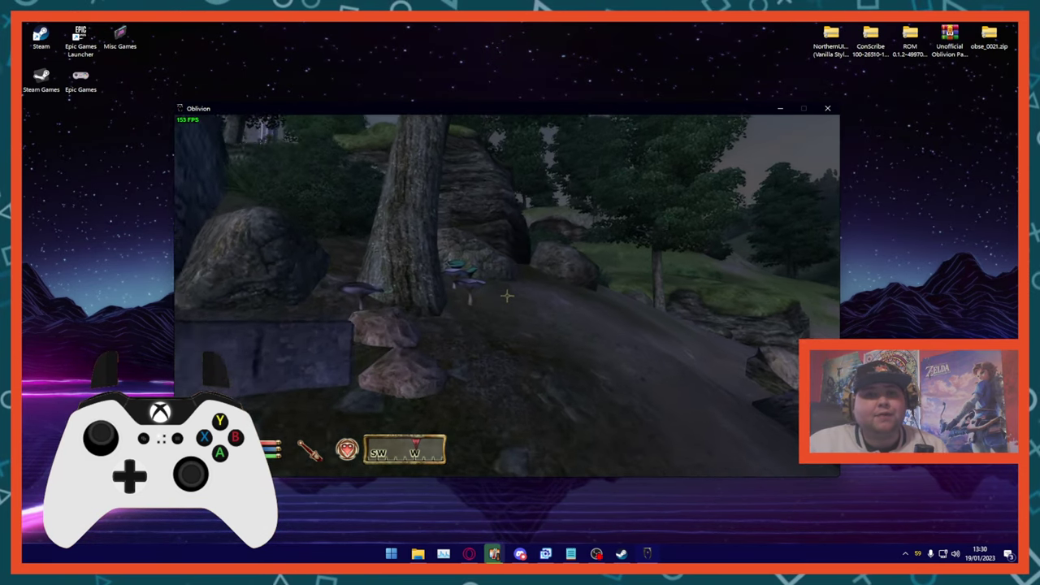
# Open the character's journal map and fast travel to the Imperial City Arena
pyautogui.press('Tab')
pyautogui.press('F3')
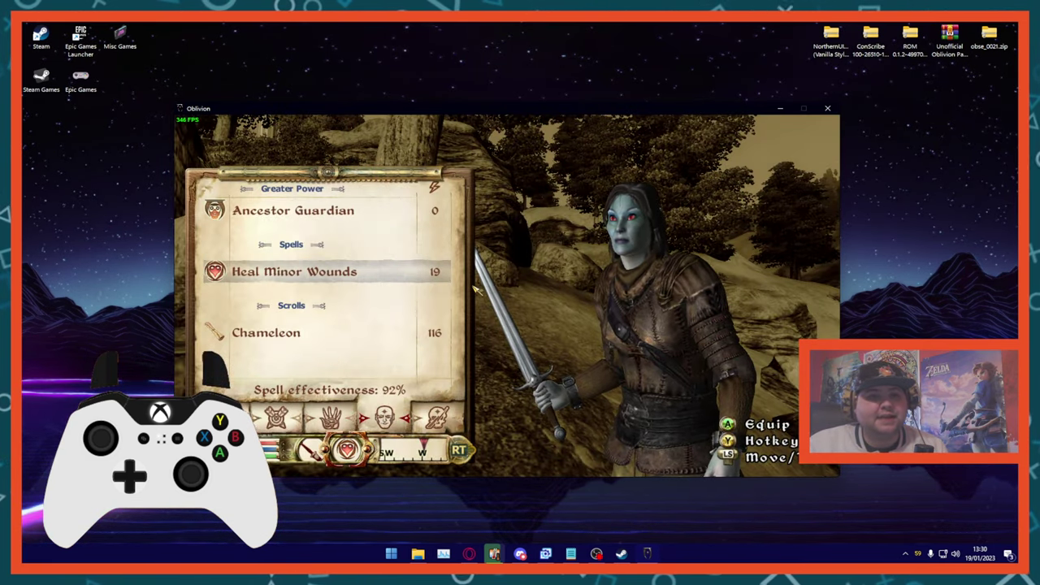
pyautogui.press('F4')
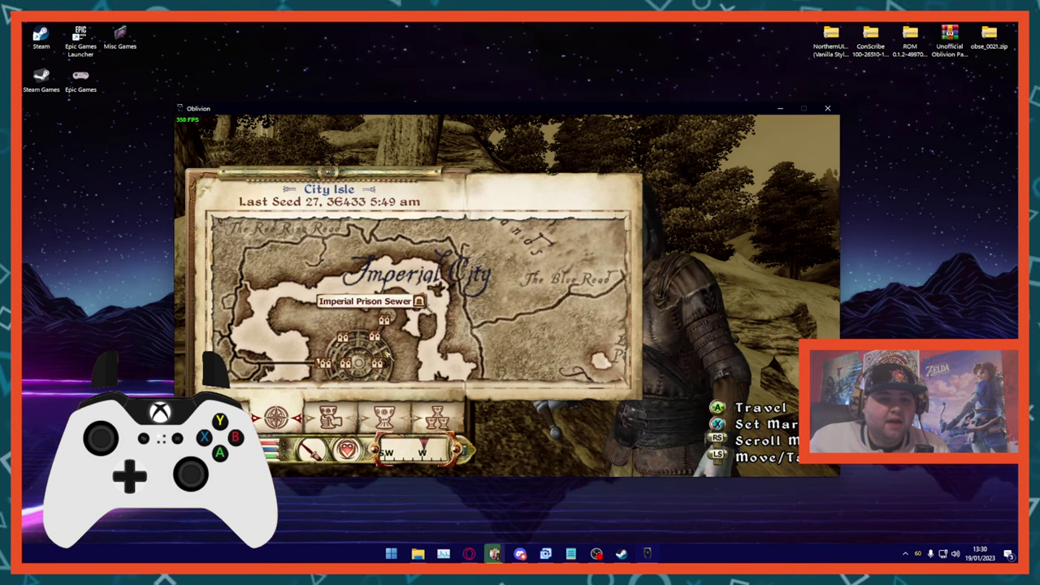
pyautogui.click(417, 301)
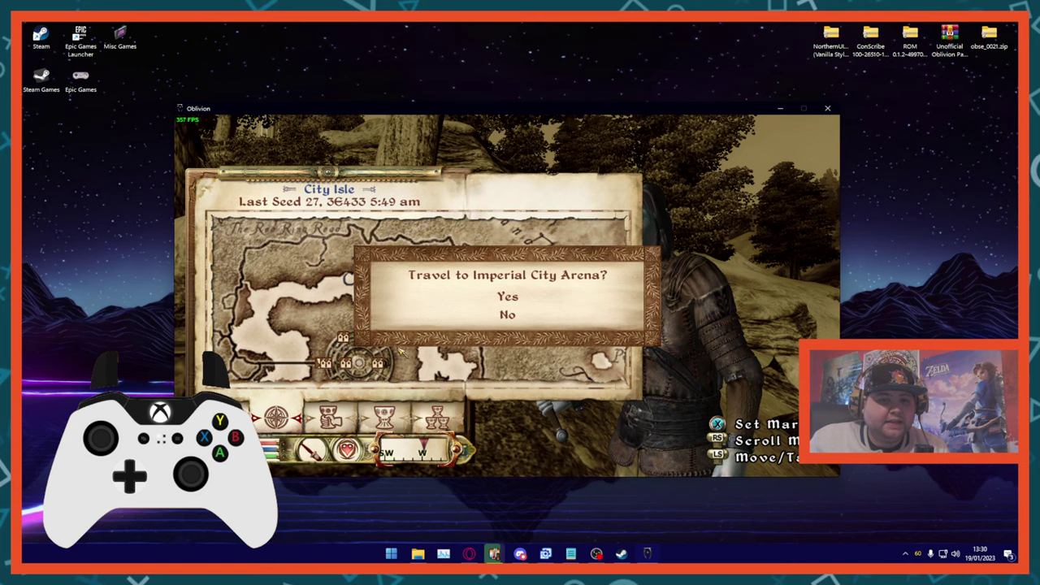
pyautogui.click(506, 296)
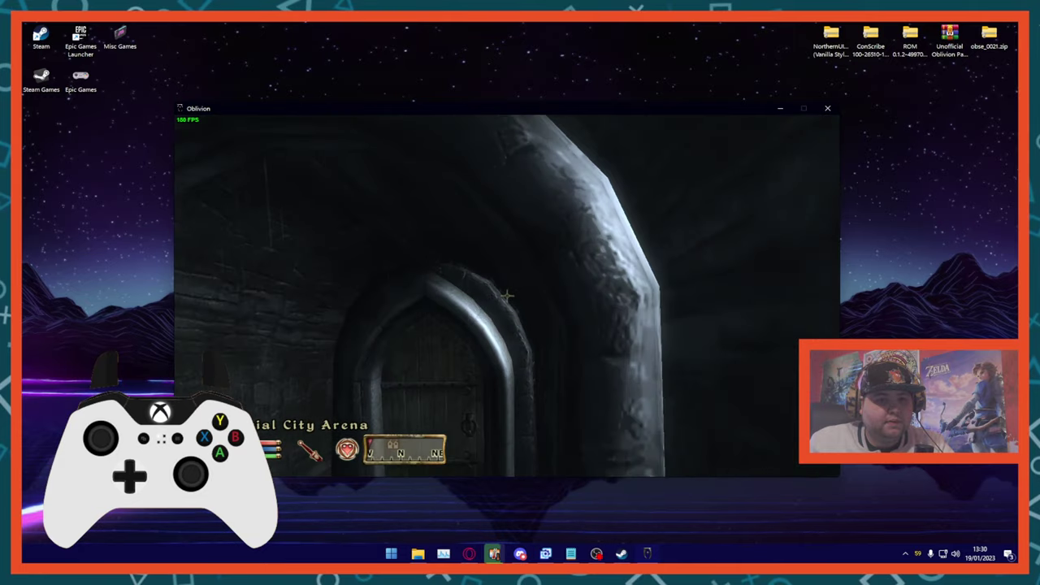
# Enter through the door at the Arena, wait for 1 hour and walk on inside
pyautogui.press('space')
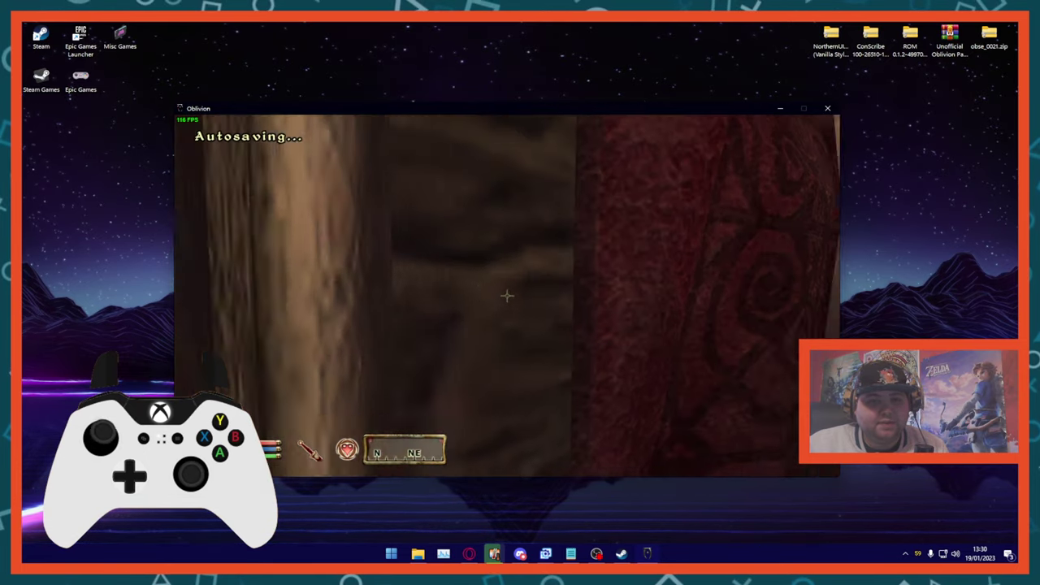
pyautogui.press('t')
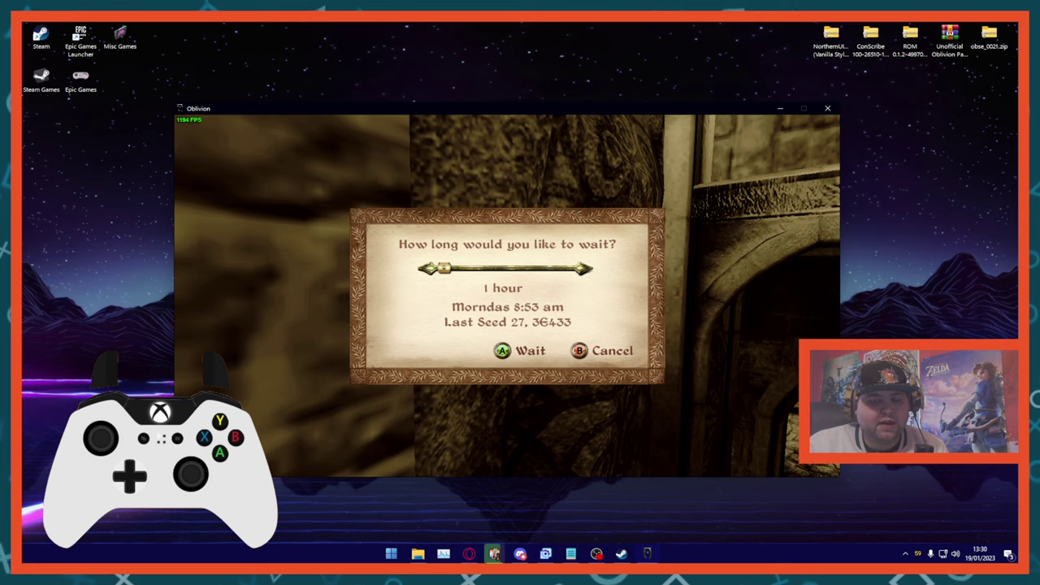
pyautogui.click(508, 363)
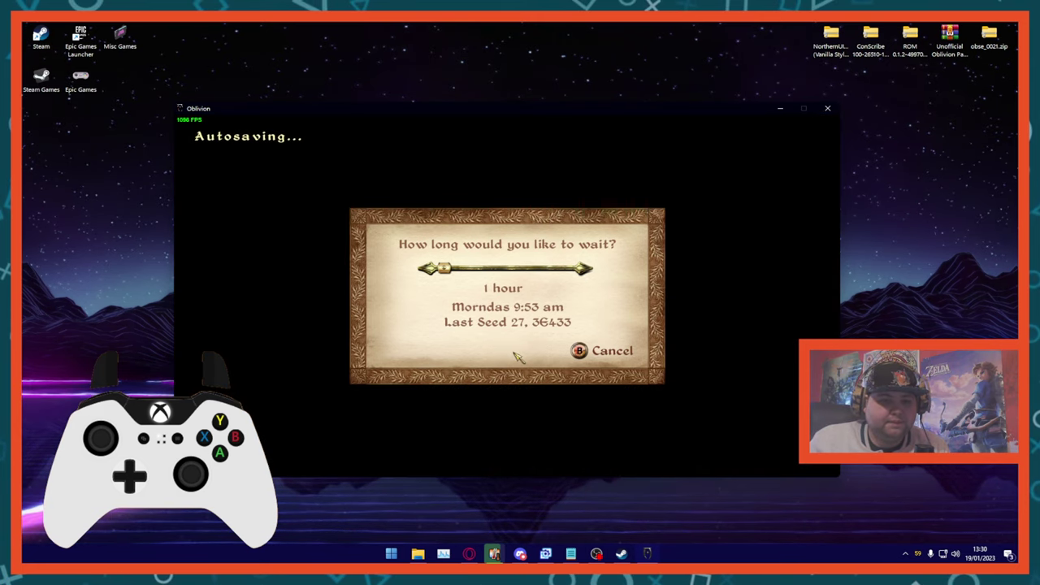
pyautogui.press('w')
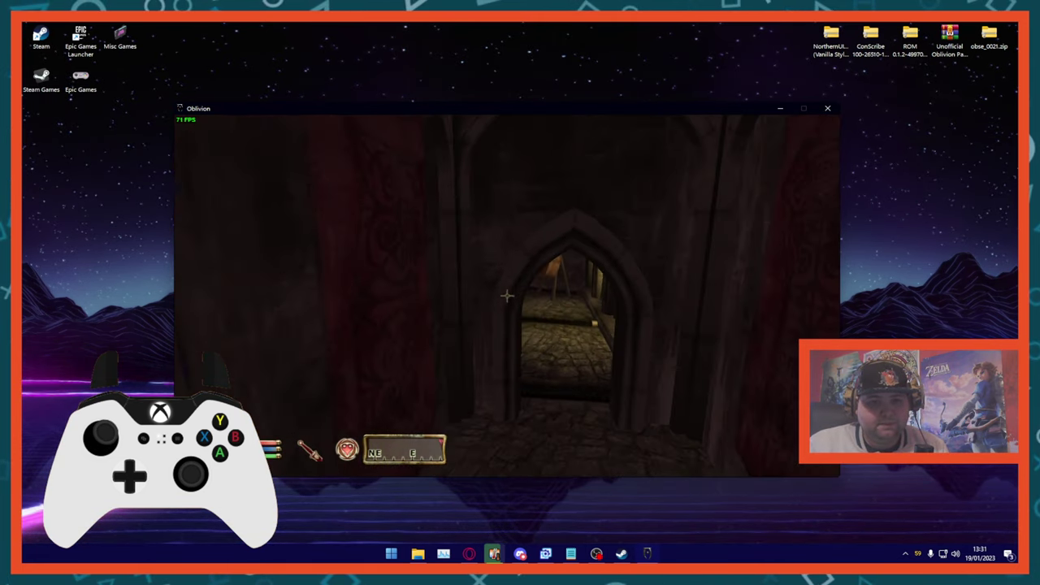
# Walk through the Arena Bloodworks to the armored man beside the Arena poster, end the first conversation and draw the sword
pyautogui.press('w')
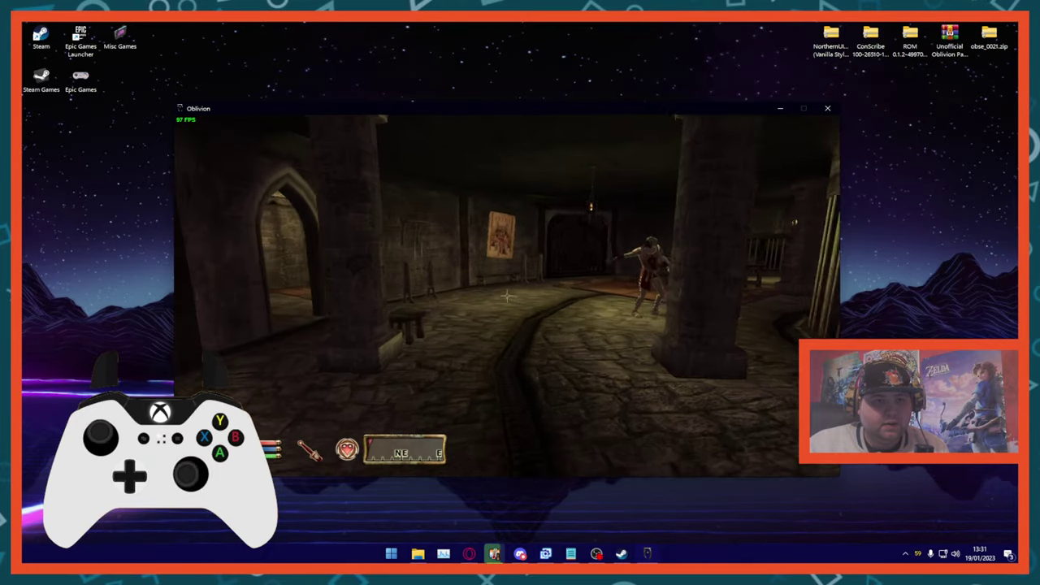
pyautogui.press('w')
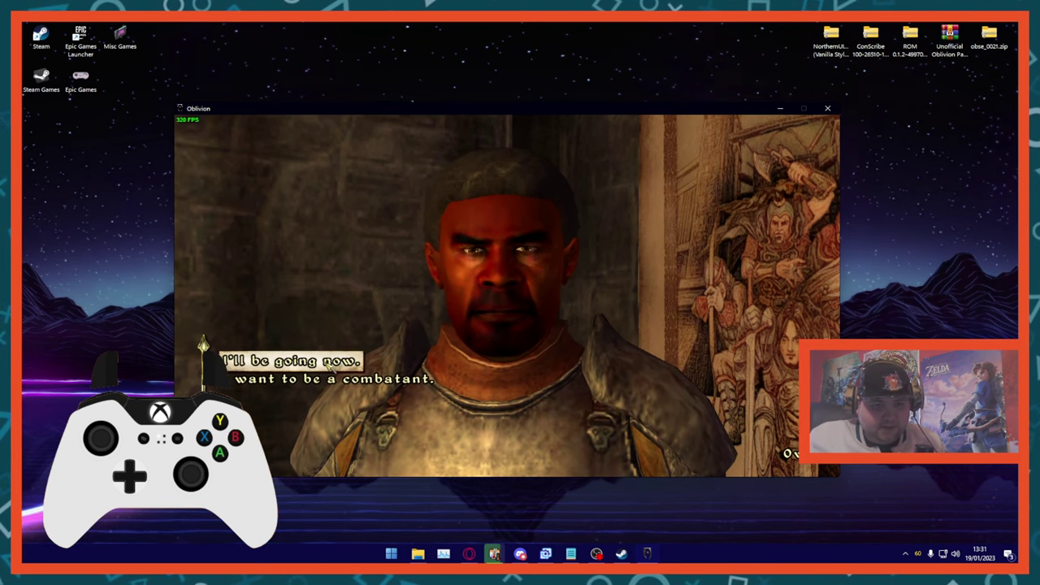
pyautogui.click(328, 367)
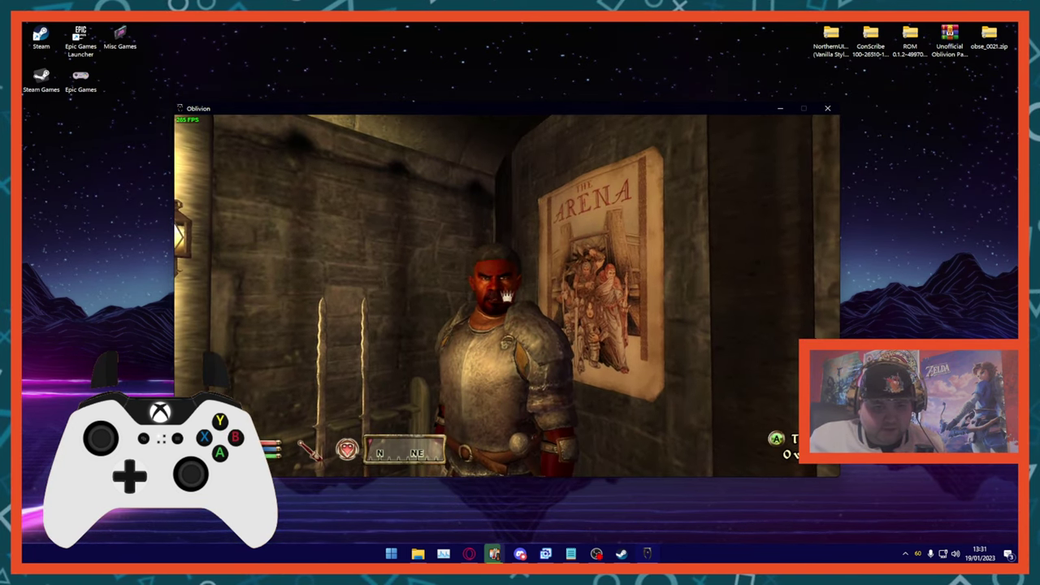
pyautogui.press('f')
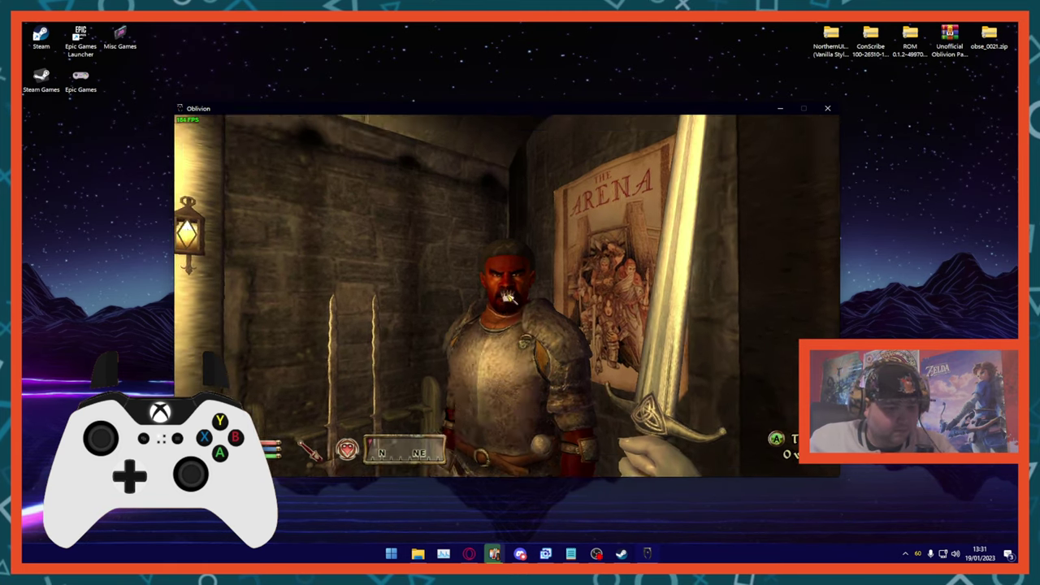
# Talk to the armored man again, ask to be a combatant and choose the Light Raiment
pyautogui.press('space')
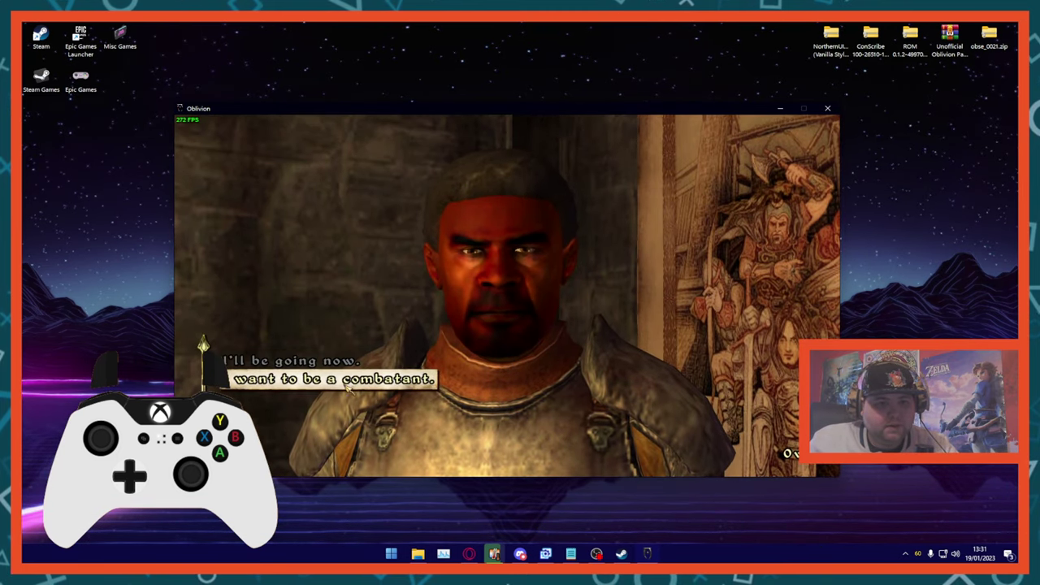
pyautogui.click(378, 381)
pyautogui.click(411, 374)
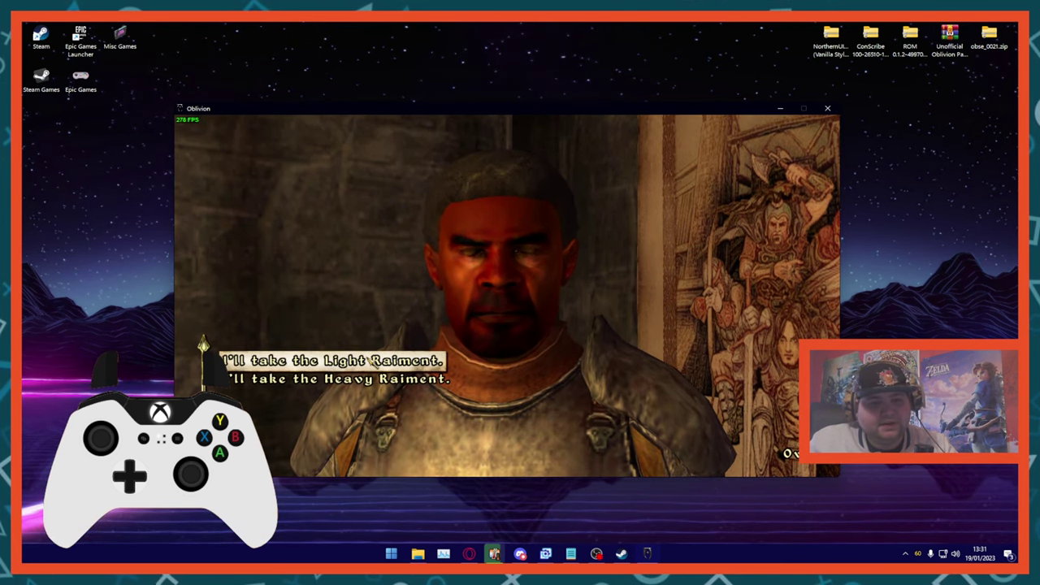
pyautogui.click(371, 361)
pyautogui.click(374, 366)
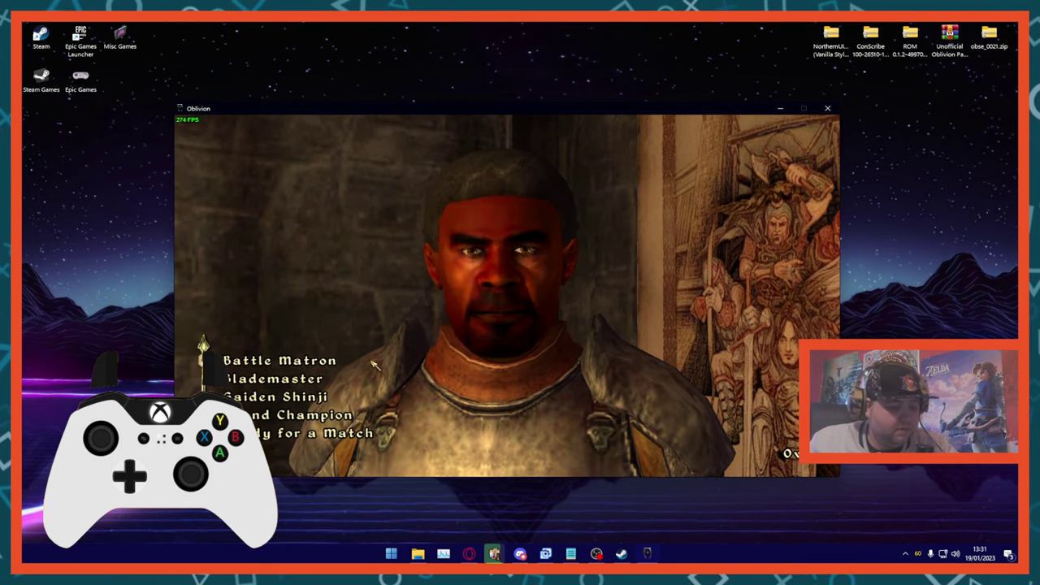
# Look through the remaining dialogue topics down to the rules of competition and leave the conversation
pyautogui.press('Escape')
pyautogui.press('Escape')
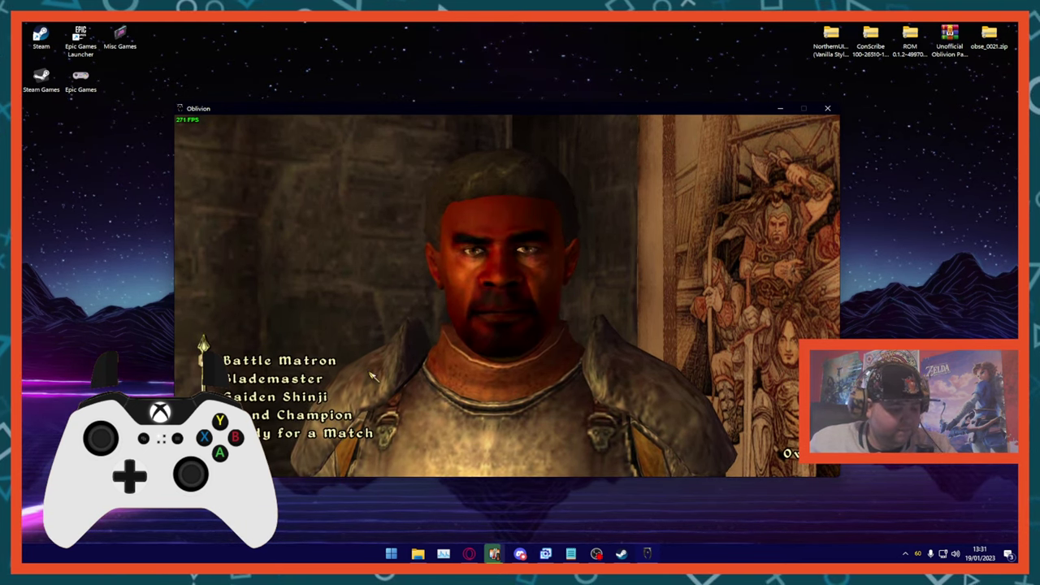
pyautogui.scroll(-2, 285, 431)
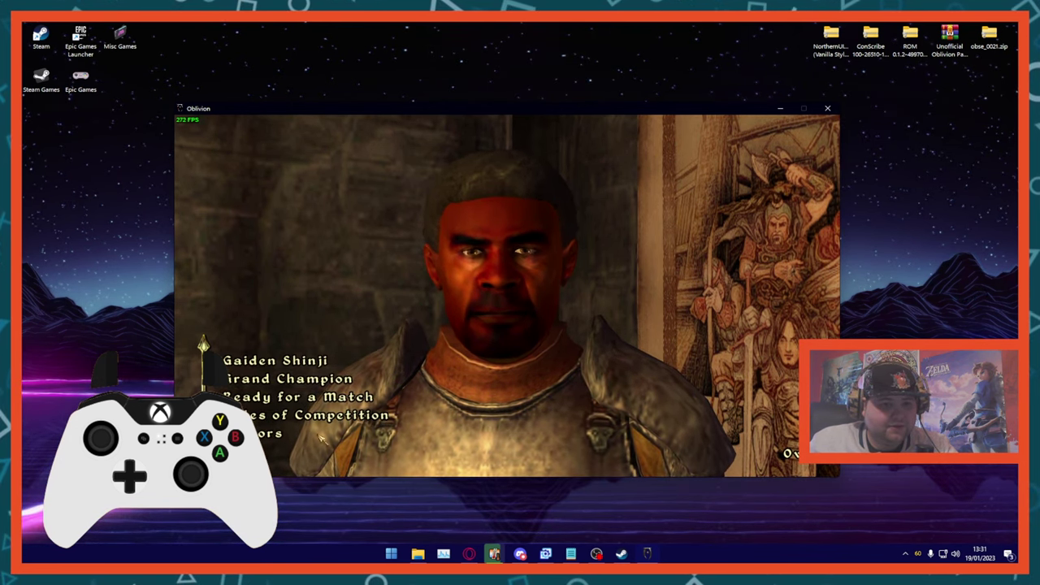
pyautogui.press('Tab')
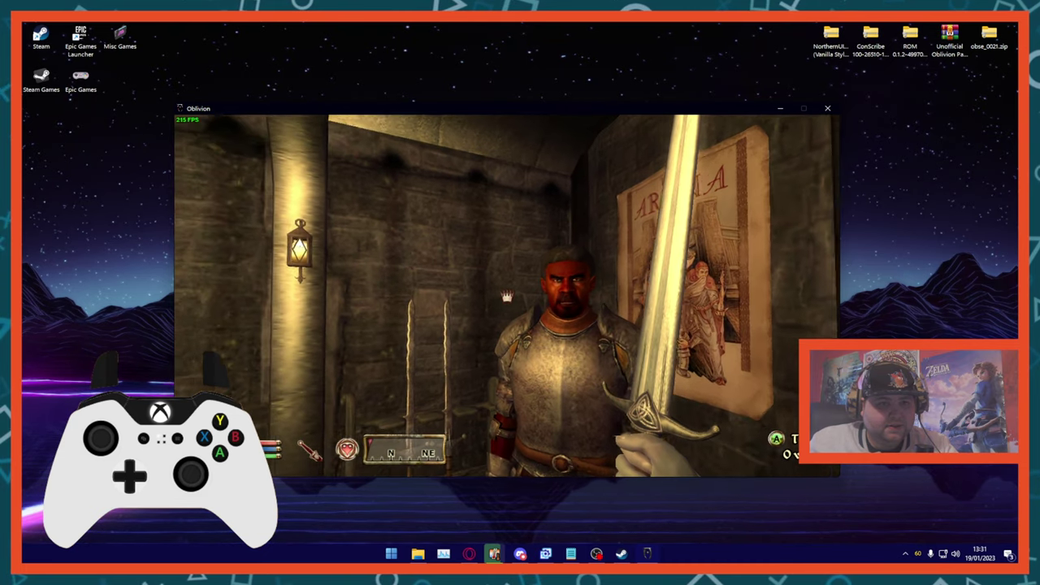
# Switch from the world map to the character's inventory and examine the apparel, book and miscellaneous items
pyautogui.press('m')
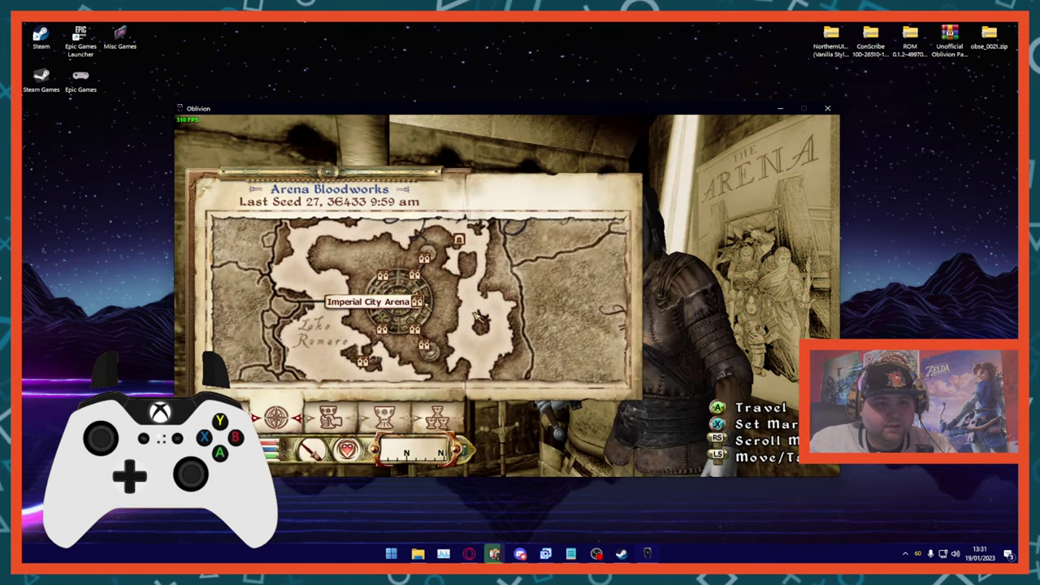
pyautogui.press('F2')
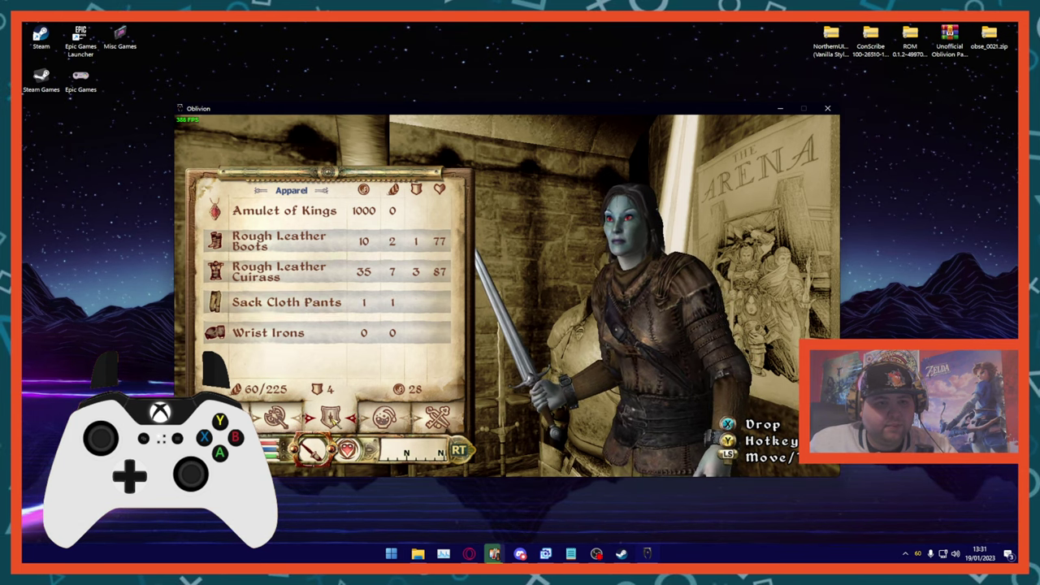
pyautogui.click(384, 418)
pyautogui.click(431, 418)
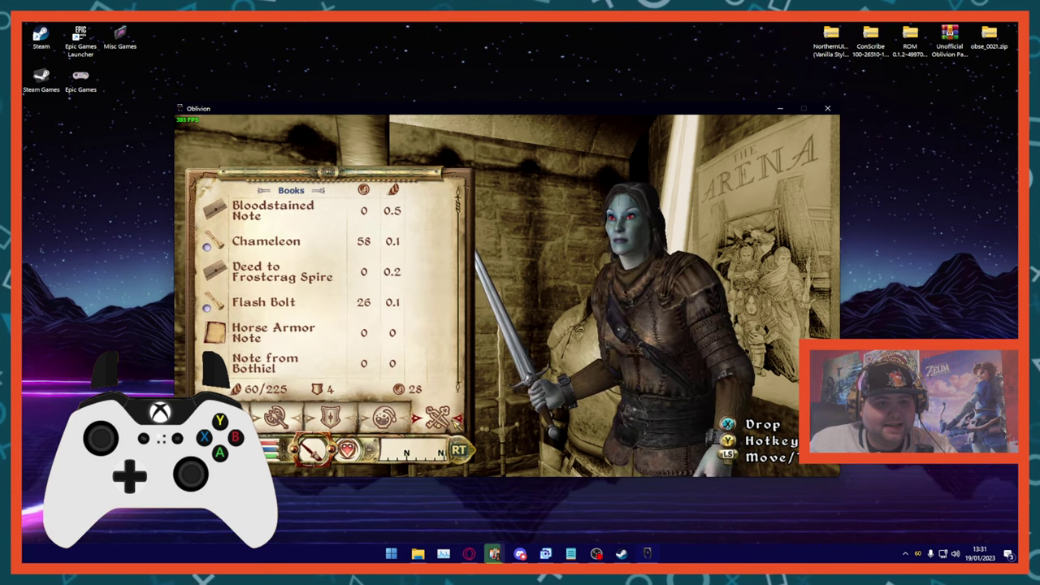
pyautogui.scroll(-15, 299, 303)
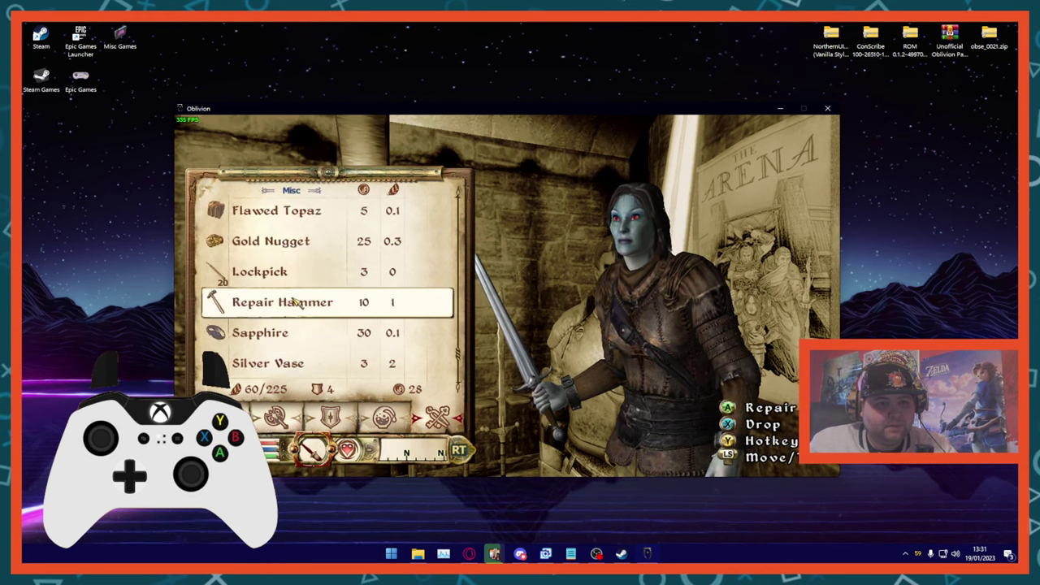
pyautogui.scroll(2, 299, 303)
pyautogui.scroll(-2, 299, 303)
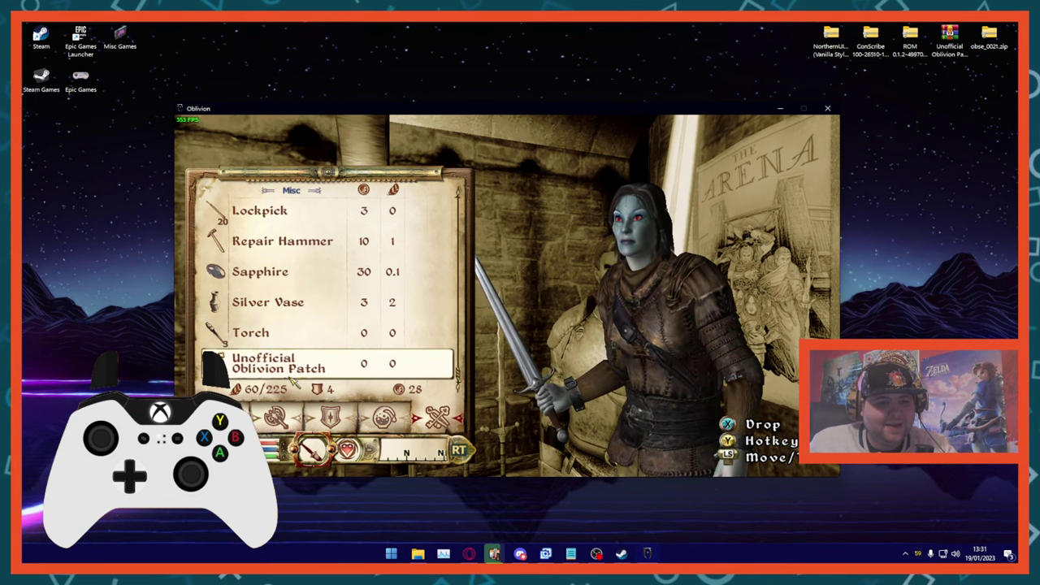
pyautogui.scroll(12, 325, 268)
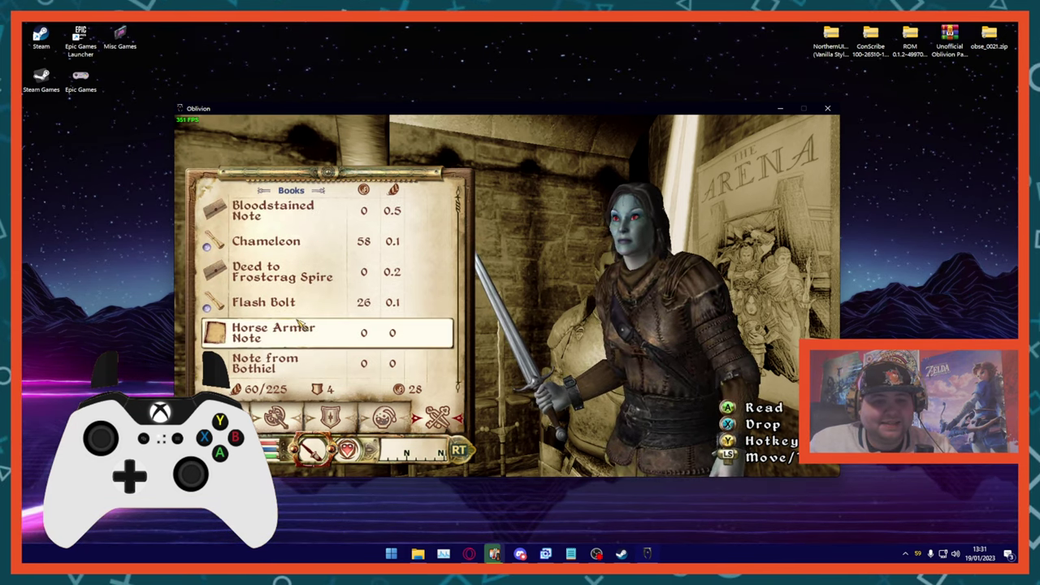